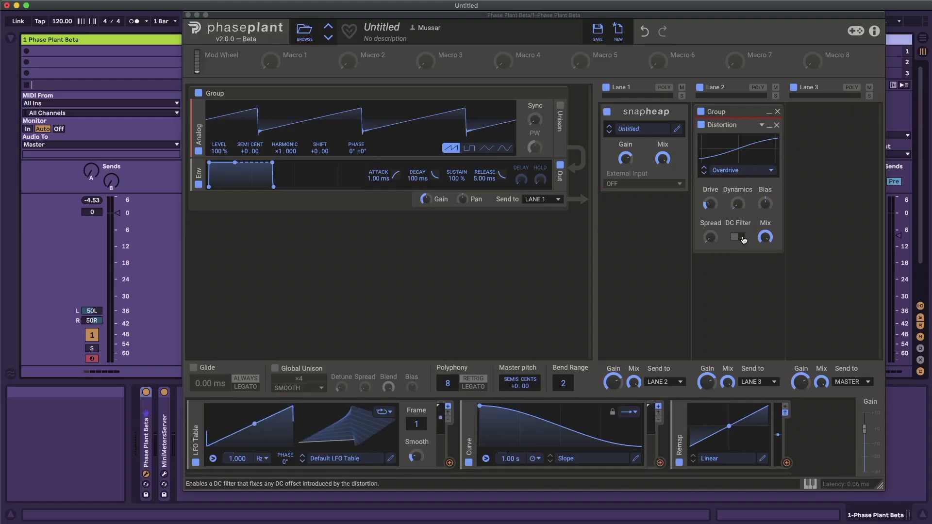
Open the Lane 1 Snap Heap in its own editor to view its effects and modulators areas, and close it
click(676, 133)
drag(800, 183, 471, 57)
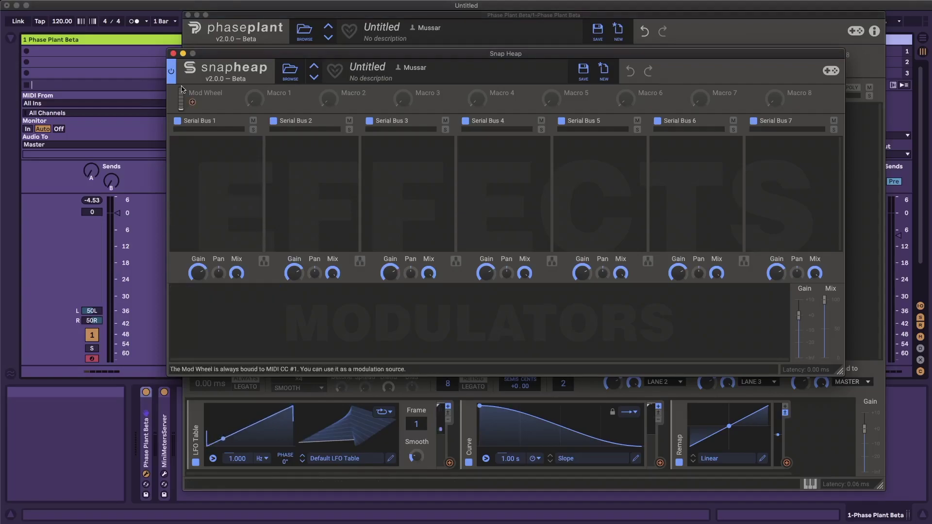
click(173, 53)
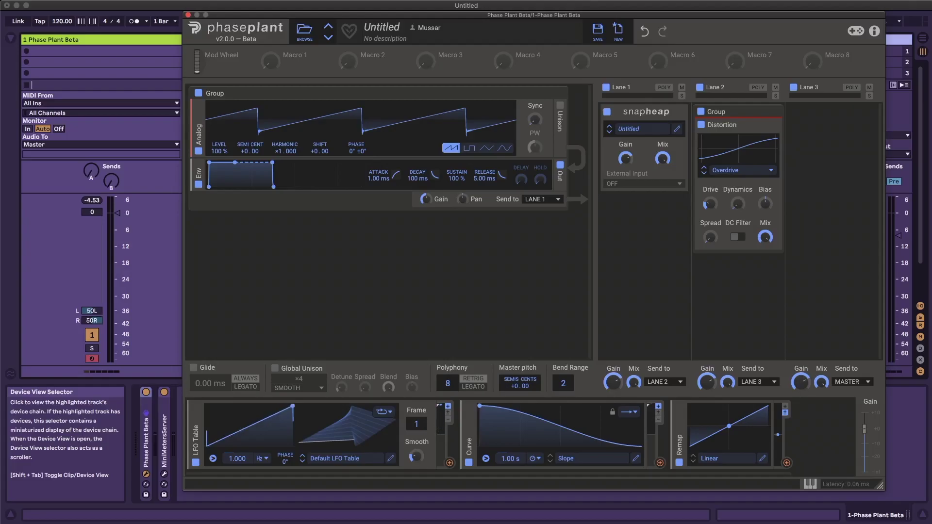
Look through the preset browser's LFO Tables and factory folders for the LFO Table modulator, and close the browser
click(355, 462)
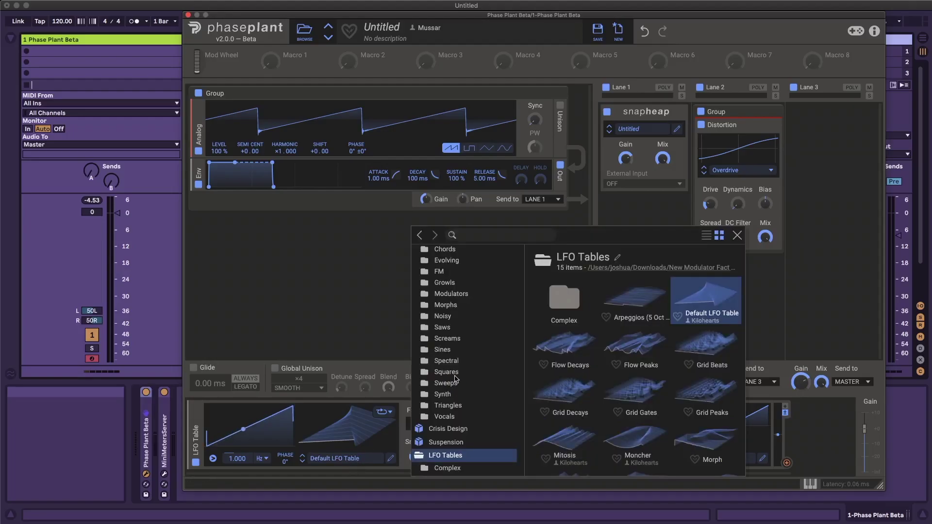
scroll(464, 350, up, 3)
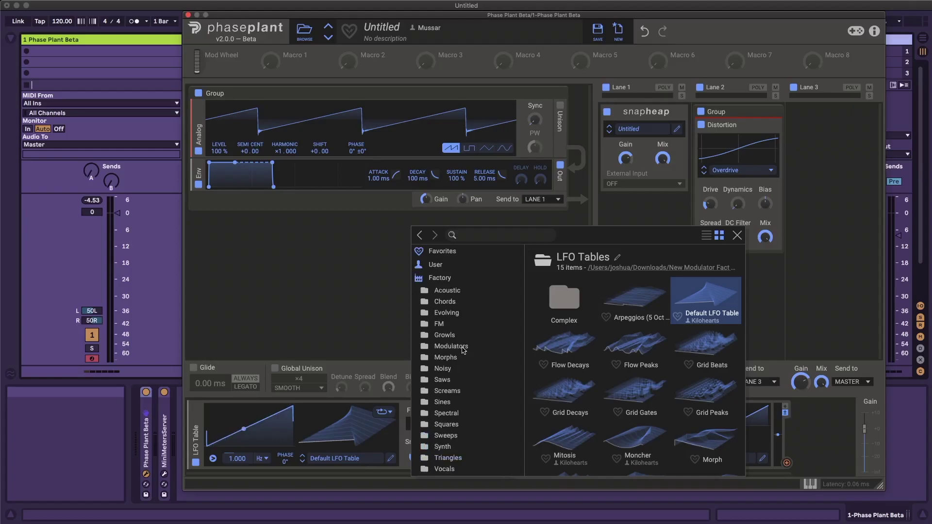
scroll(464, 348, down, 1)
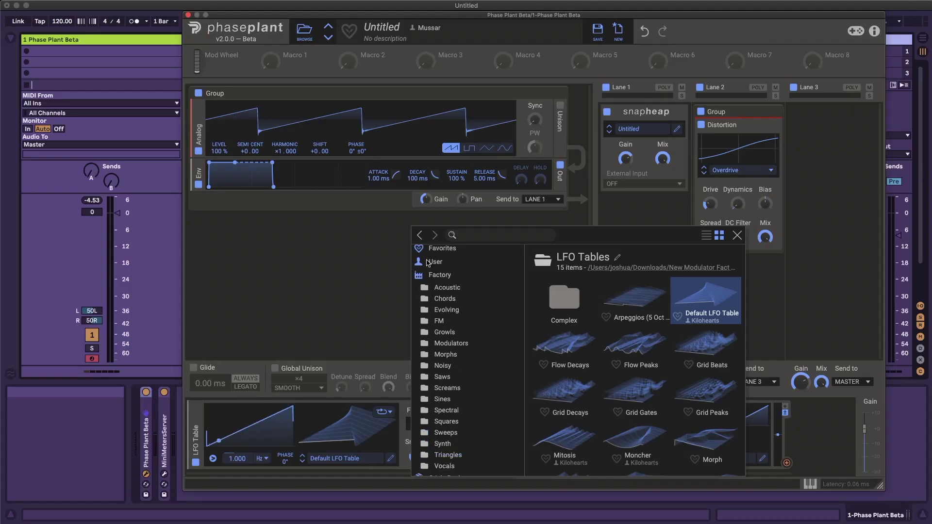
scroll(453, 296, down, 3)
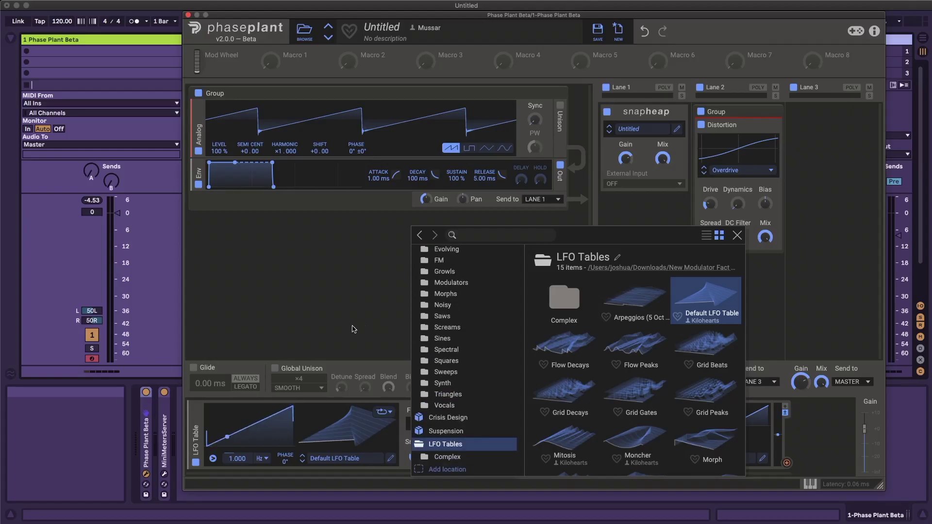
click(355, 333)
View the Default LFO Table in the LFO Table Editor, and close the editor
click(390, 458)
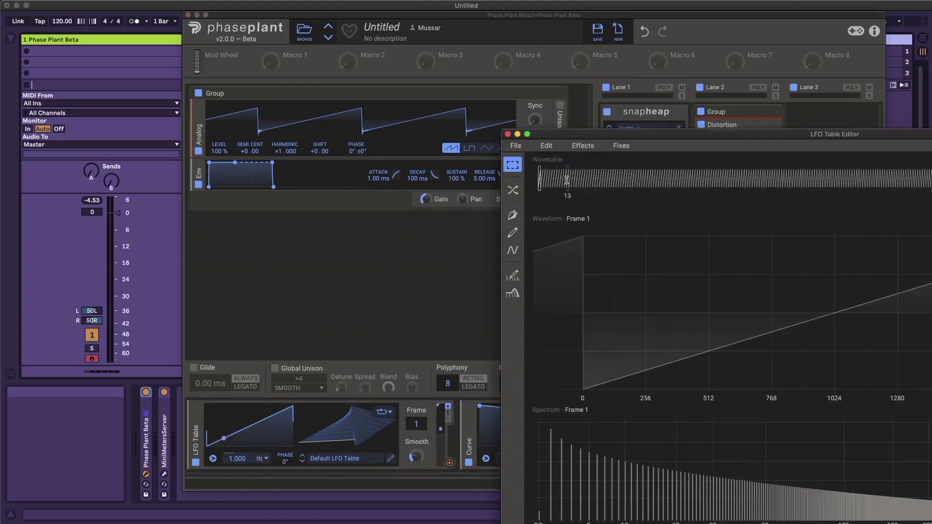
drag(575, 140, 262, 60)
key(super+w)
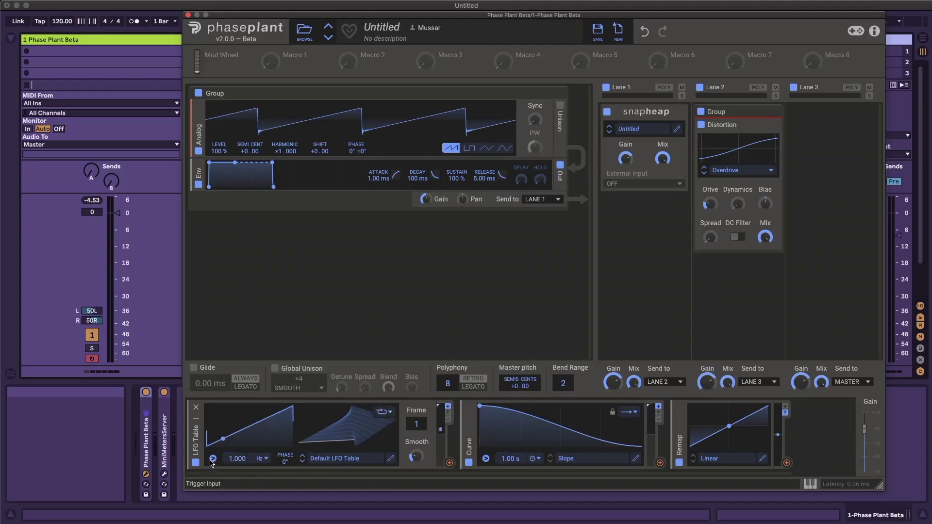
Show which parameters, including trigger inputs, the Curve and Remap modulators can be routed to
click(213, 458)
click(659, 463)
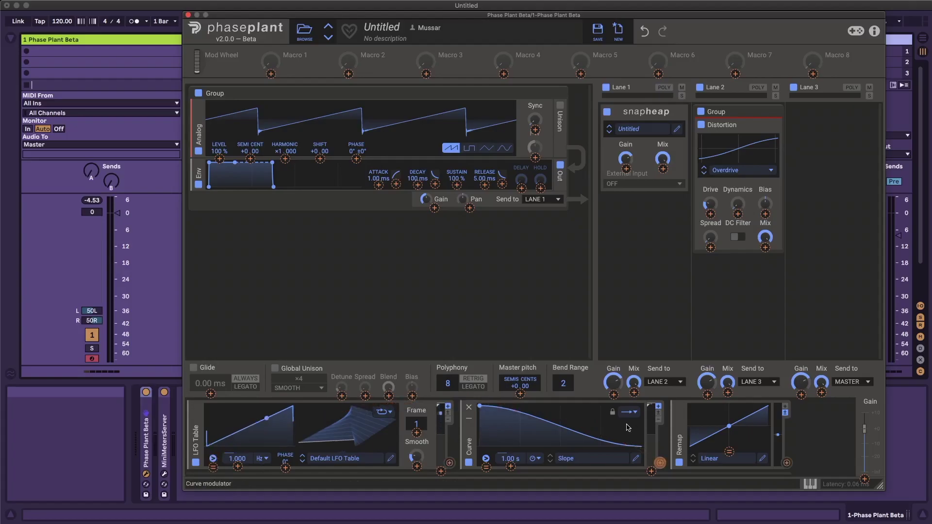
click(660, 458)
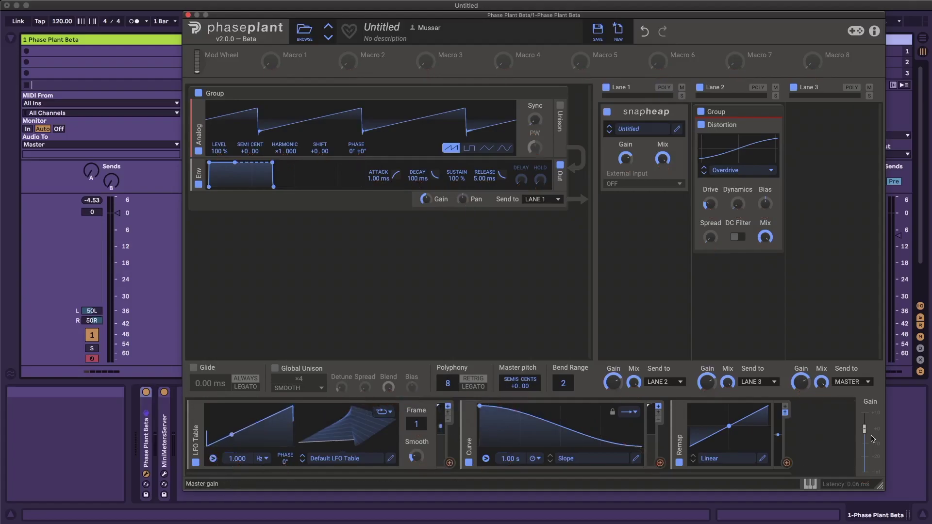
click(787, 463)
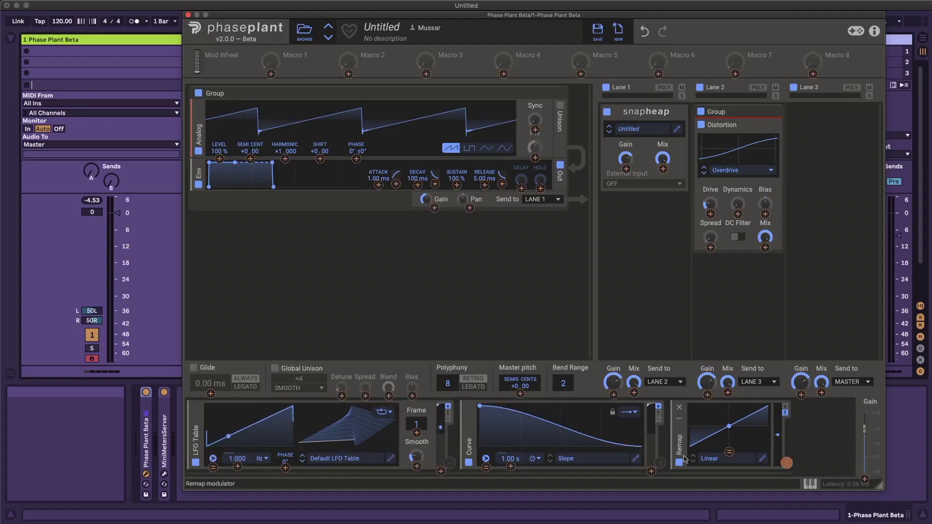
click(213, 467)
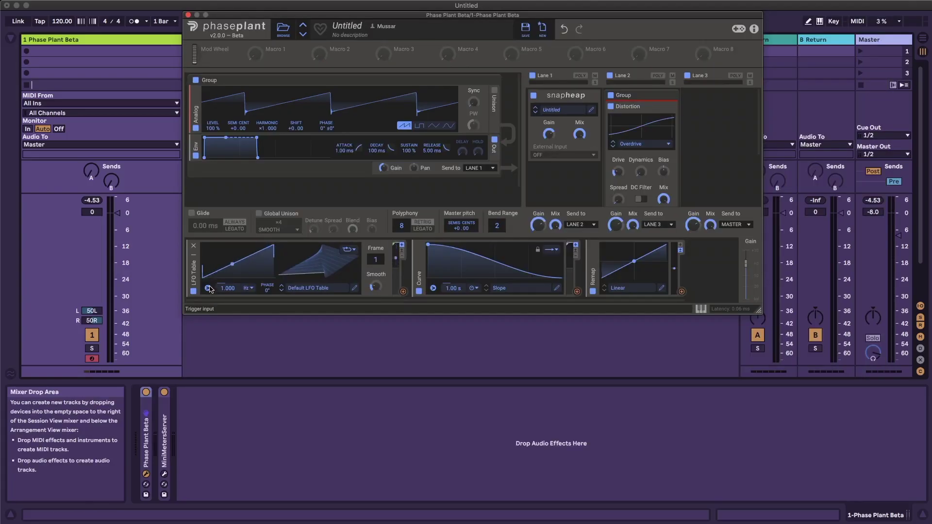
Look at the LFO Table's trigger threshold and note trigger settings and its loop mode options, keeping the current ones
click(209, 288)
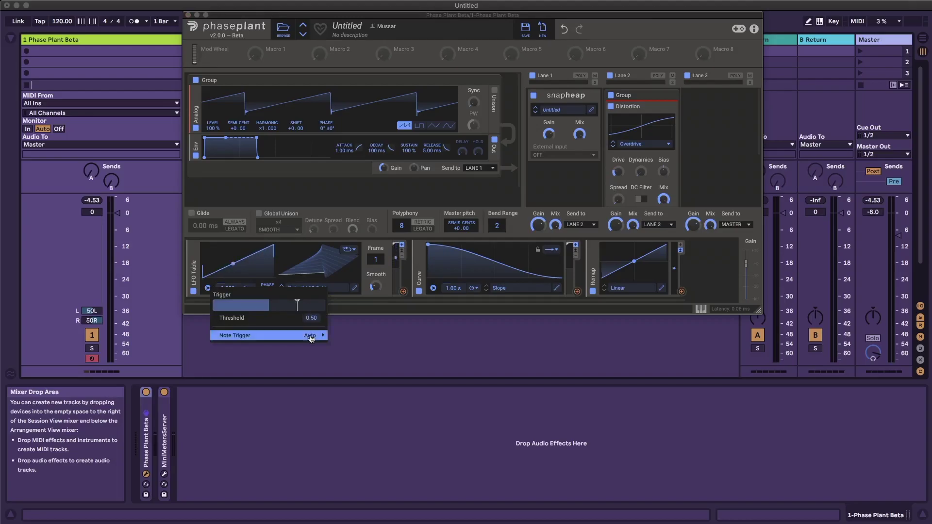
click(215, 459)
click(213, 459)
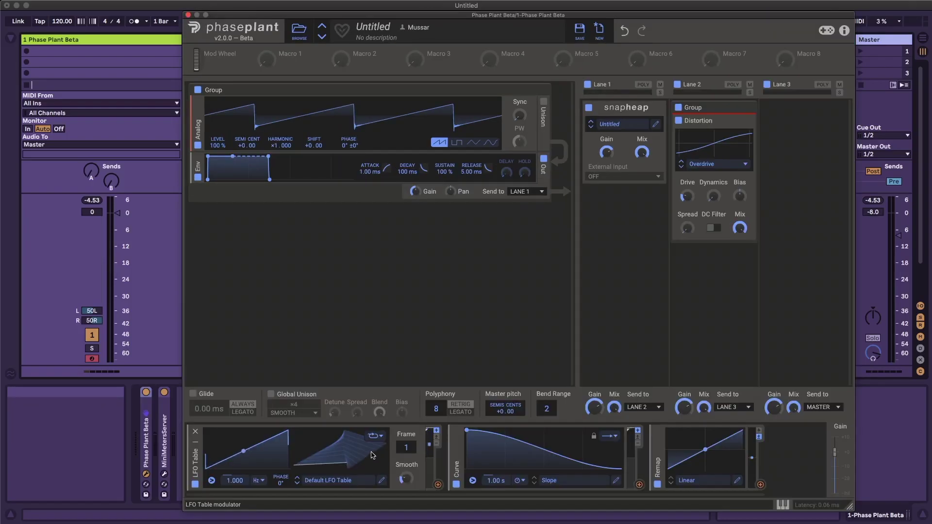
click(373, 436)
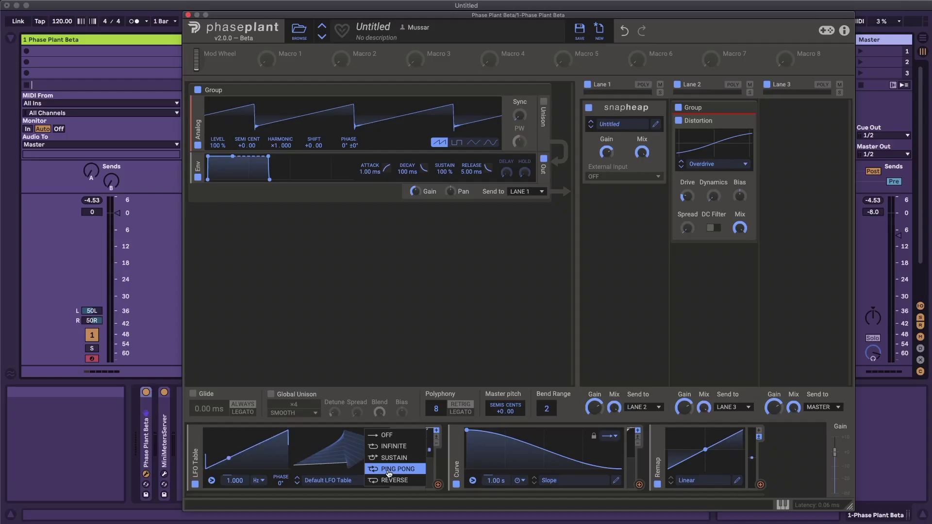
click(488, 457)
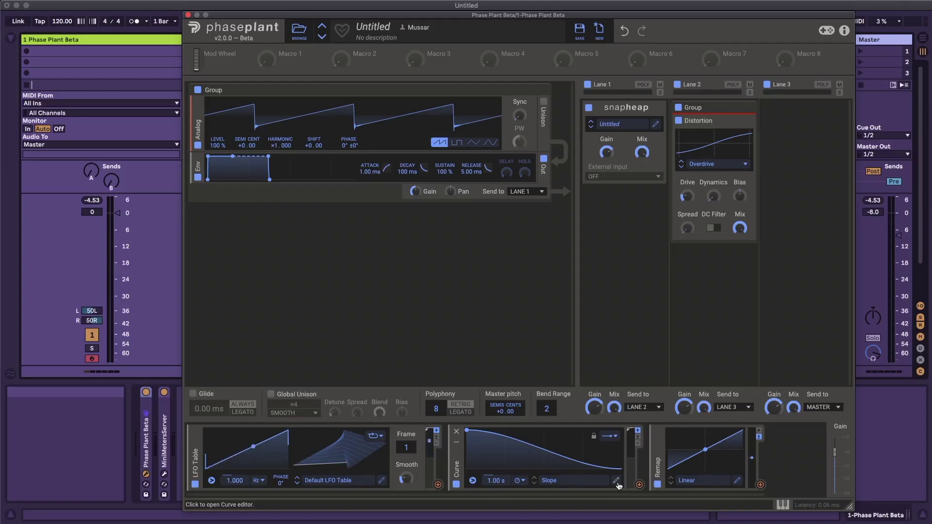
Open the Curve modulator's Slope shape in the Curve Editor and set its timing to Sync
click(617, 483)
mouse_move(680, 260)
mouse_down()
mouse_move(482, 180)
mouse_move(418, 200)
mouse_move(382, 230)
mouse_up()
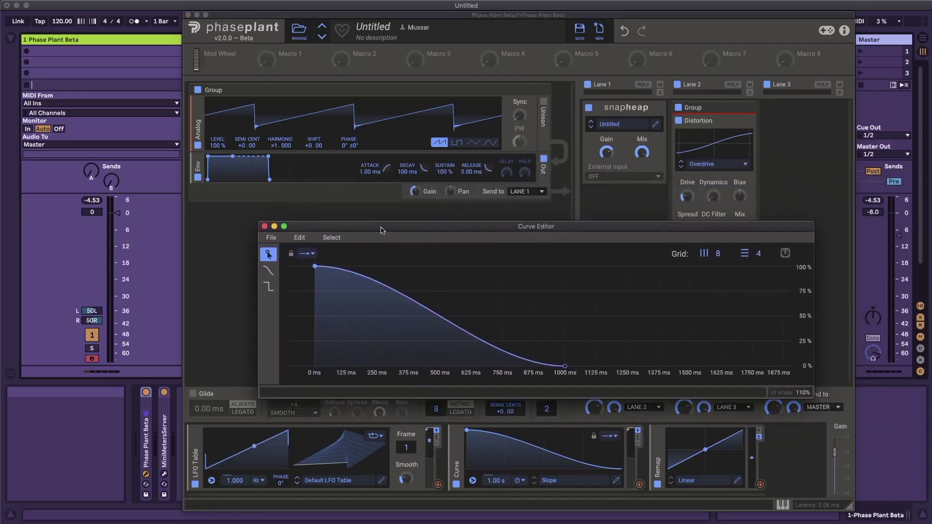
click(519, 481)
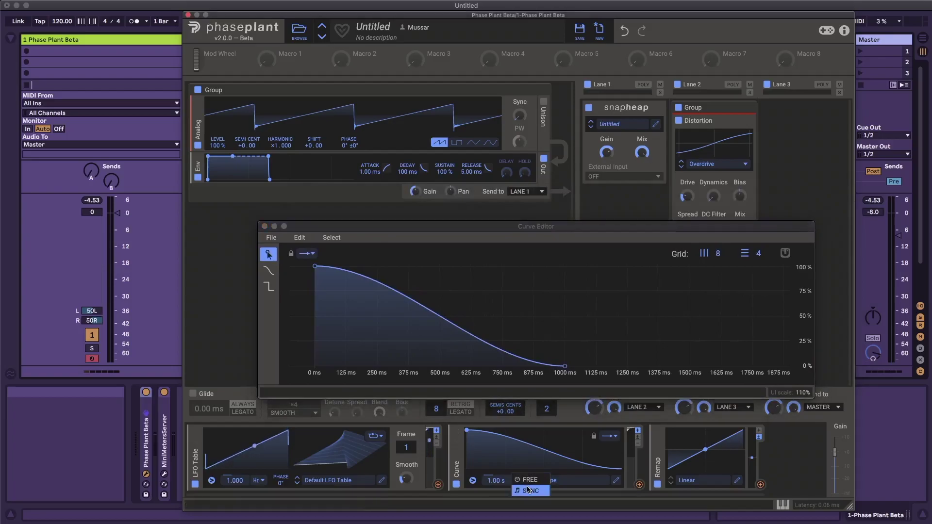
click(529, 490)
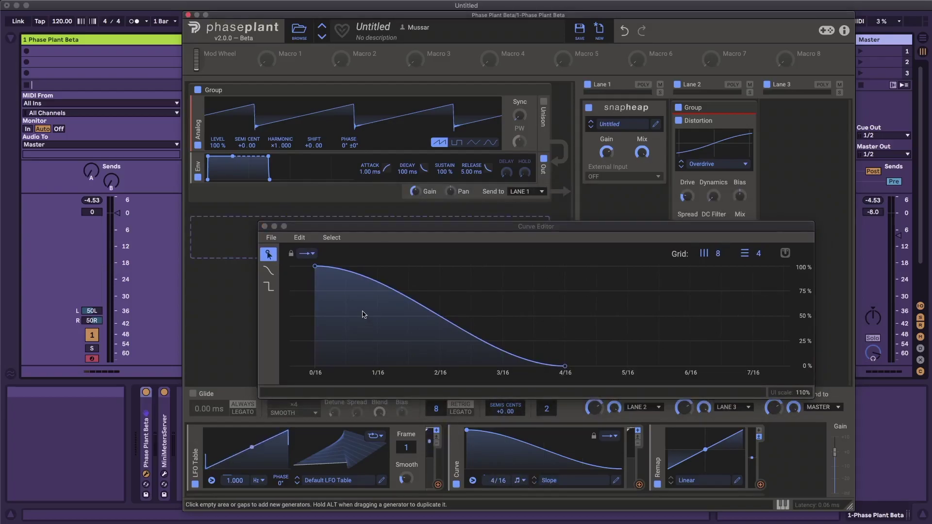
Look at the generators and outputs that can be inserted between the Analog oscillator and the envelope
click(284, 154)
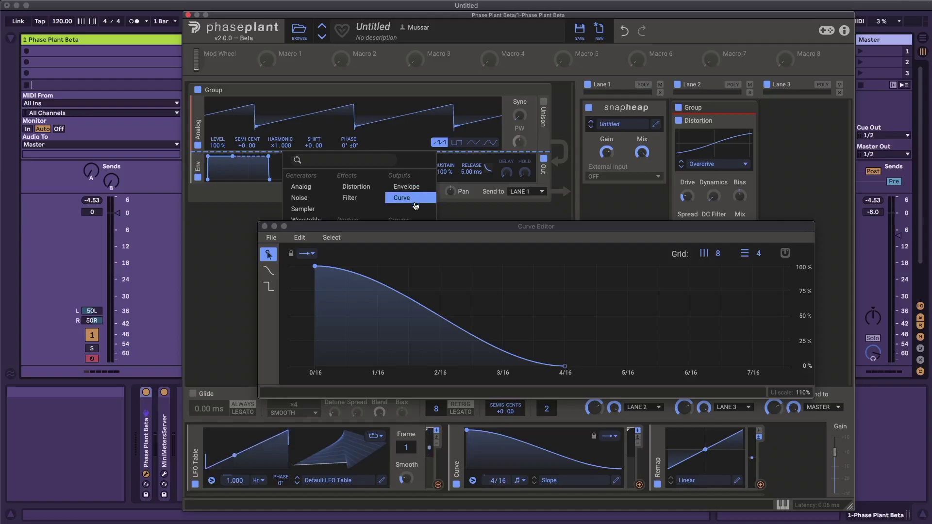
click(410, 240)
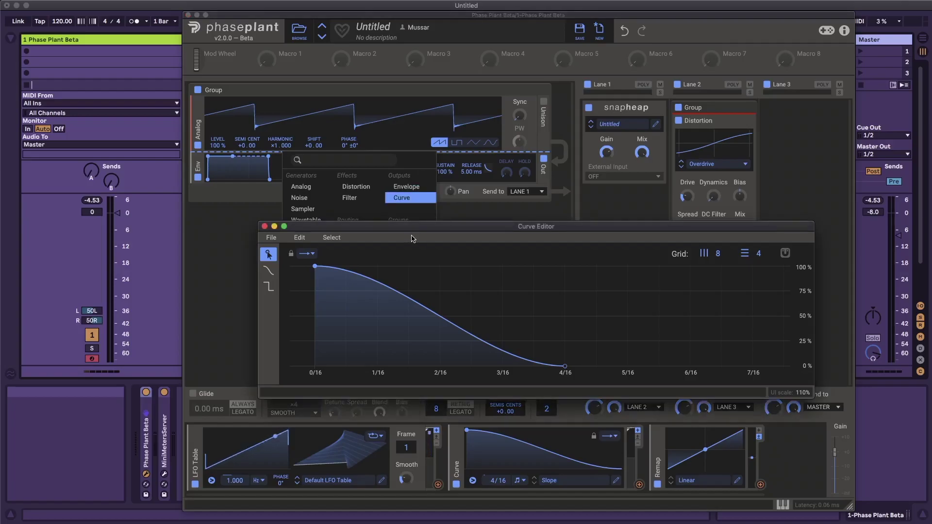
Set the curve's loop mode to Infinite with the loop running from 2/16 to 3/16, and close the Curve Editor
click(306, 253)
click(316, 264)
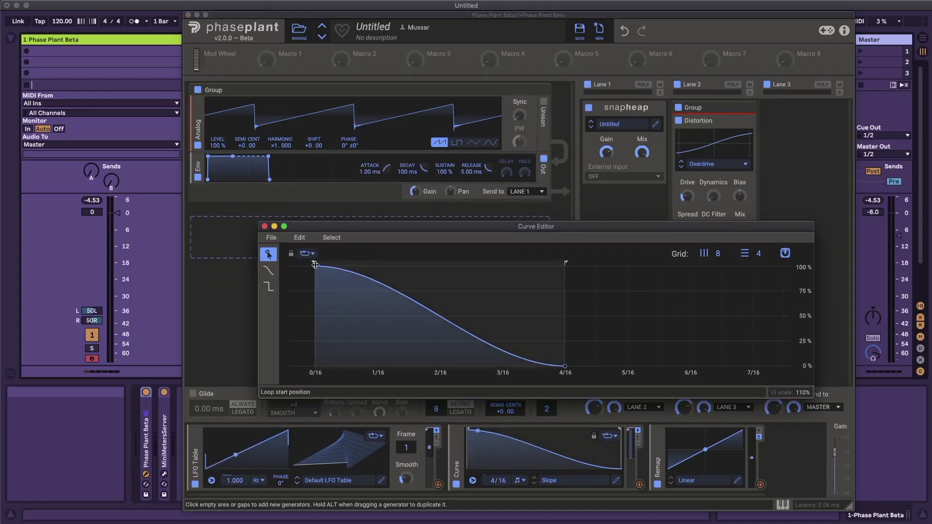
drag(315, 263, 440, 265)
drag(566, 263, 502, 263)
key(Escape)
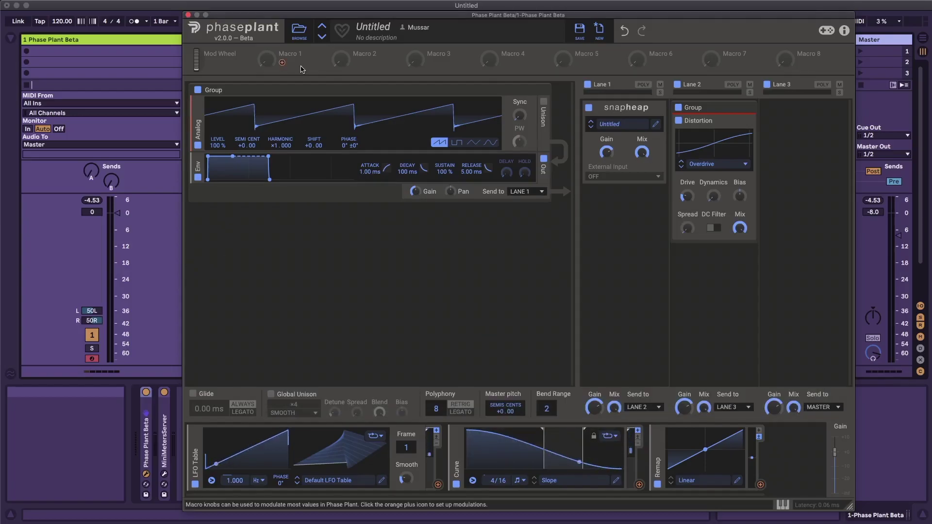
Return the Curve modulator to Free timing and load the ADSR preset from the Simple folder under Curves
mouse_move(449, 210)
mouse_down()
mouse_move(545, 369)
mouse_move(545, 454)
mouse_move(541, 447)
mouse_up()
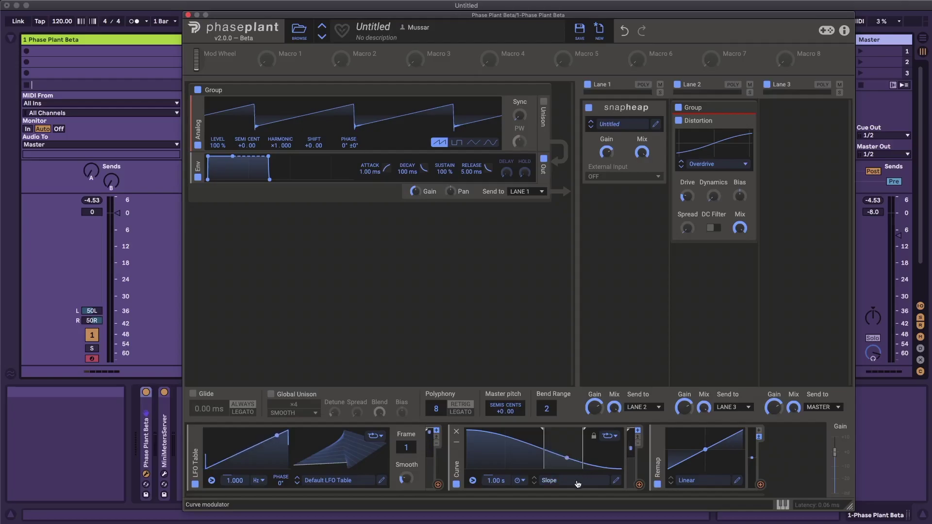
click(549, 480)
click(249, 324)
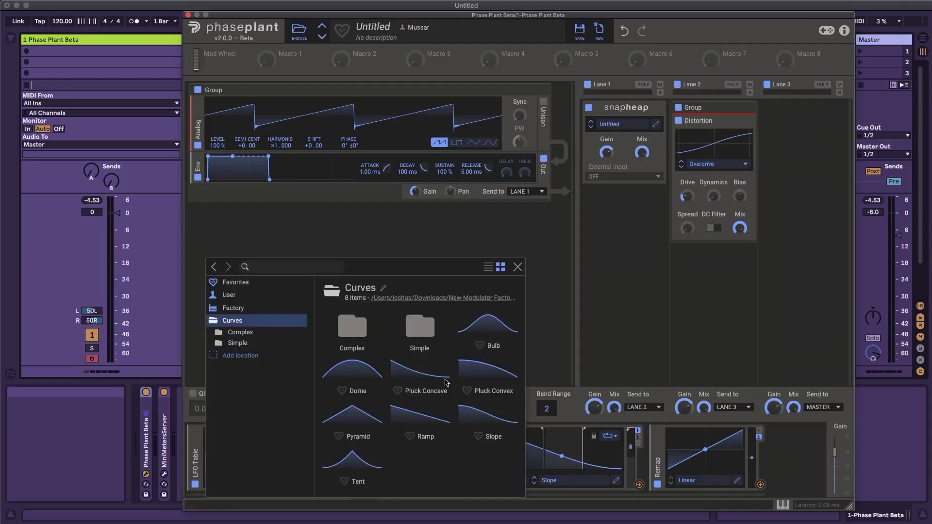
double_click(421, 329)
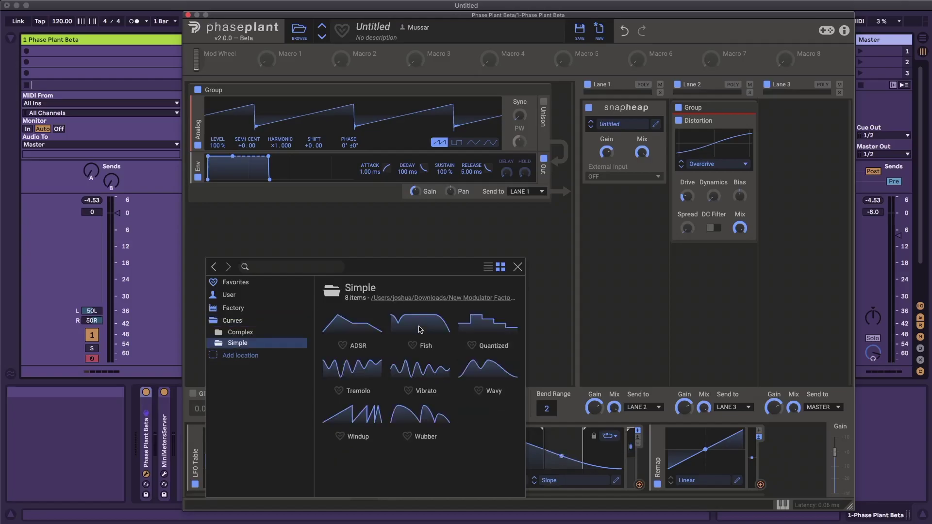
click(358, 329)
click(617, 480)
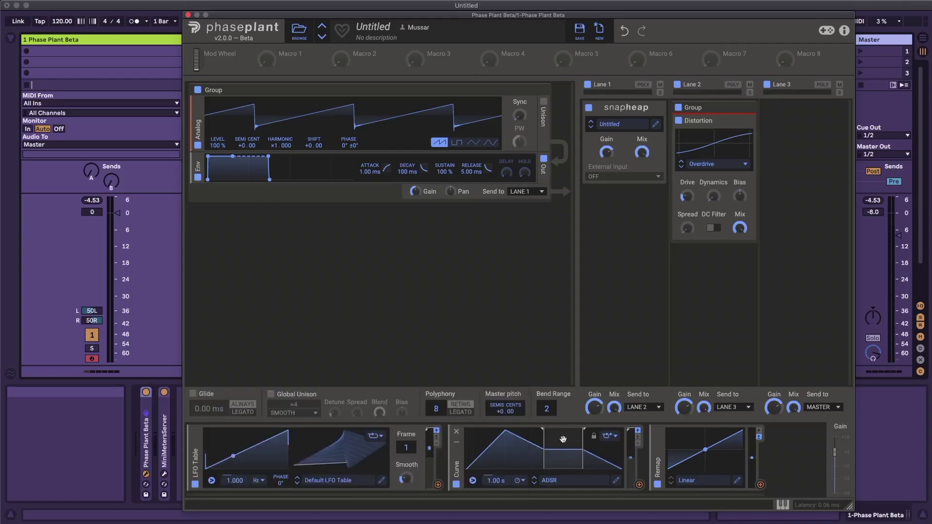
Advance the Curve modulator to the Fish preset, turn on its lock, and step forward through the following presets past Wavy
click(534, 484)
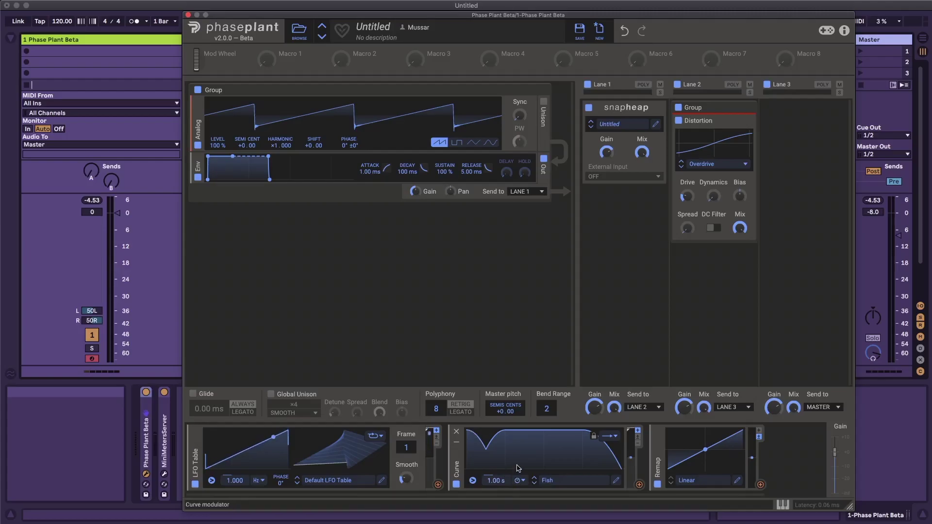
click(593, 436)
click(535, 481)
click(535, 480)
click(535, 480)
click(536, 480)
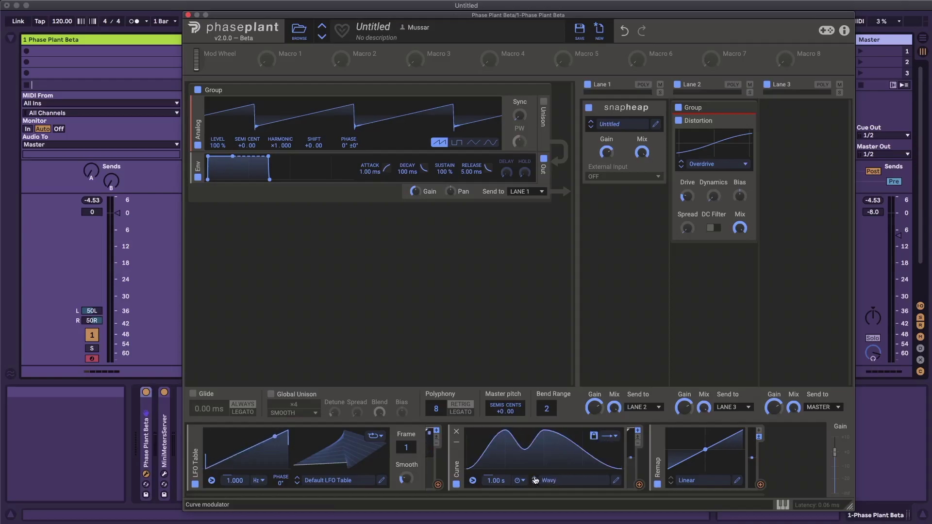
click(535, 480)
Collapse the LFO Table and Curve modulators, and route Remap to the Analog oscillator's phase with a depth of +194°
click(457, 442)
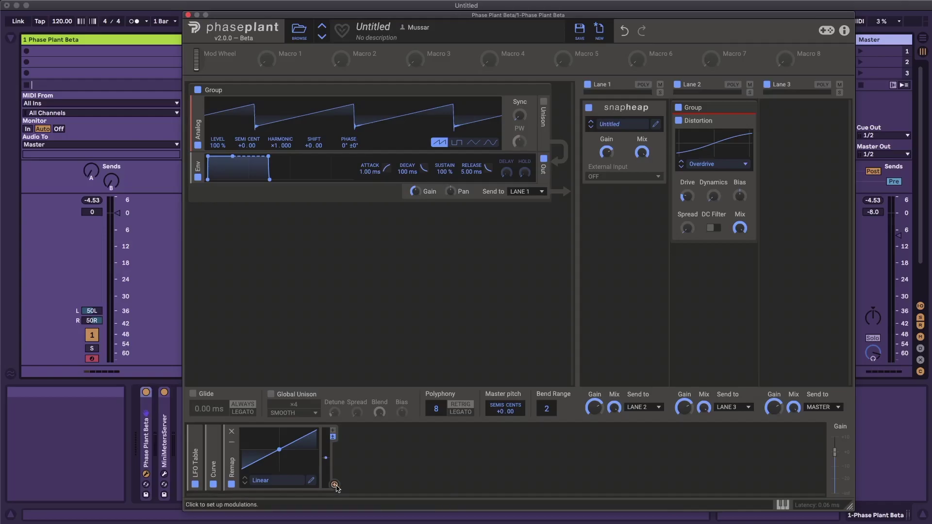
drag(336, 485, 351, 156)
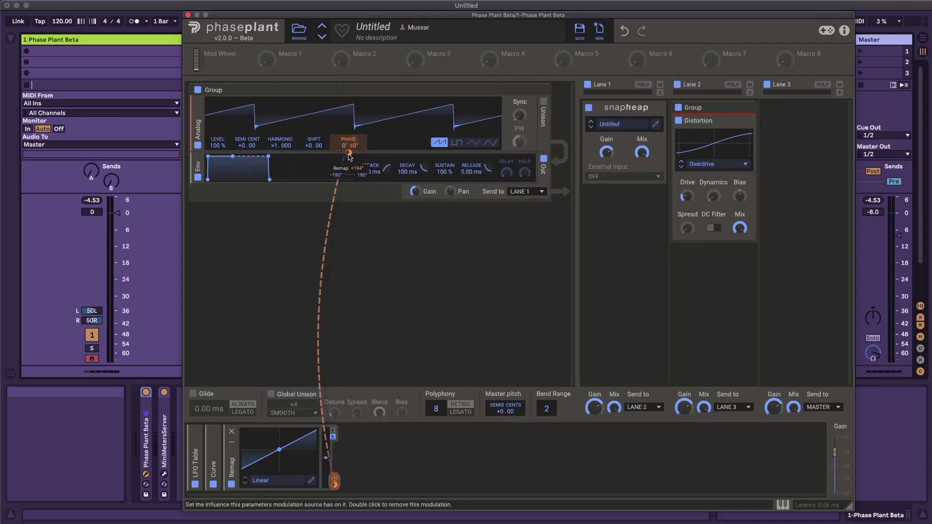
Bend the response curve of Remap's phase offset modulation, and view the available automation slots without assigning one
right_click(349, 154)
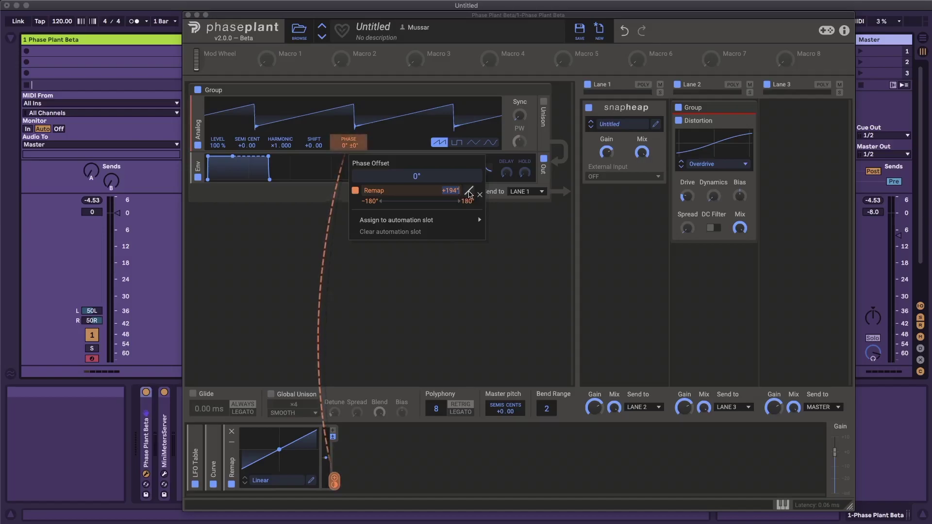
drag(466, 194, 468, 228)
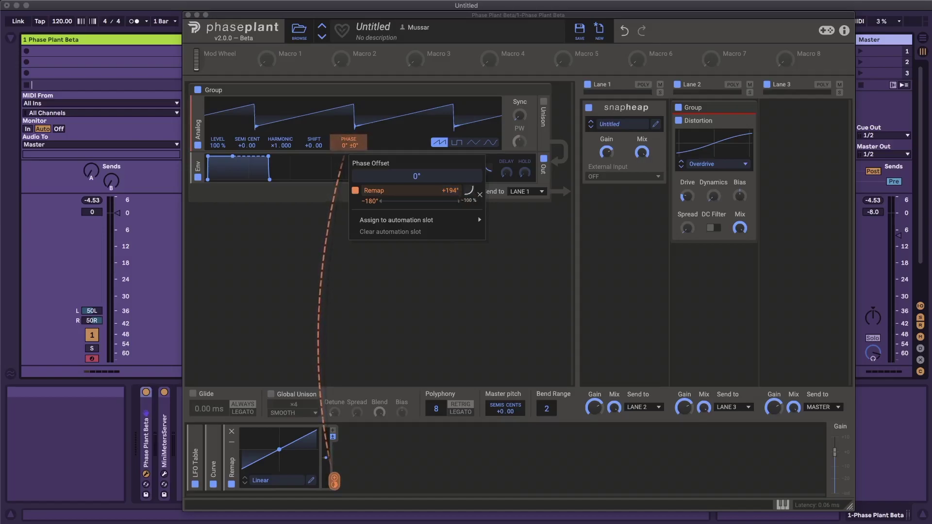
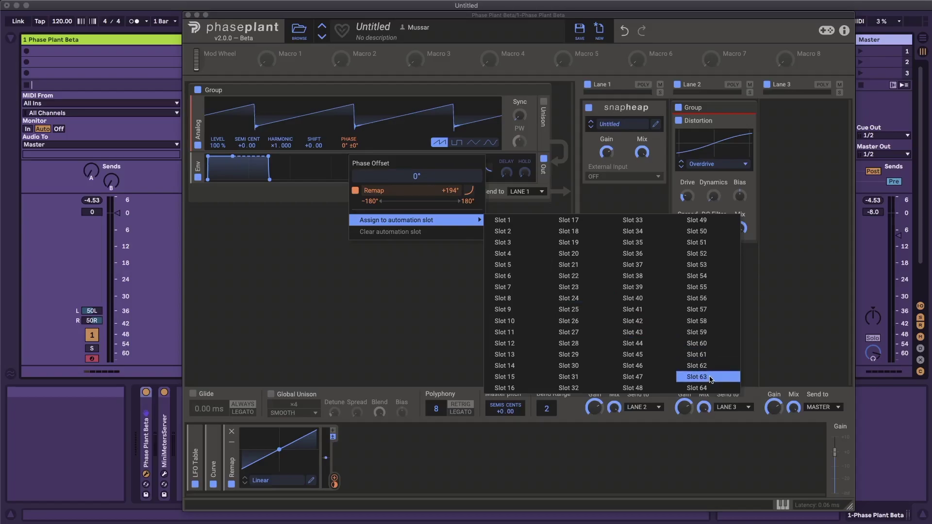
click(453, 461)
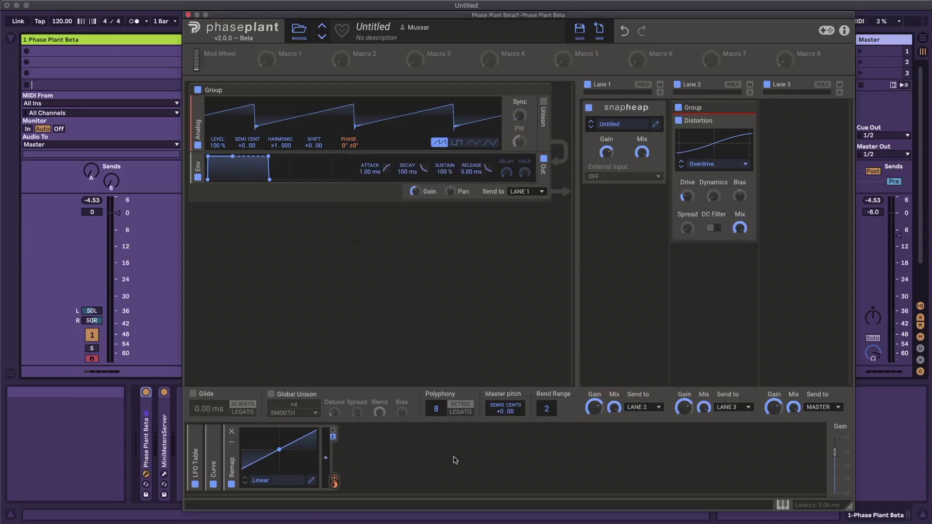
Add a Midi CC modulator after Remap and assign it to CC 44
click(393, 459)
click(509, 461)
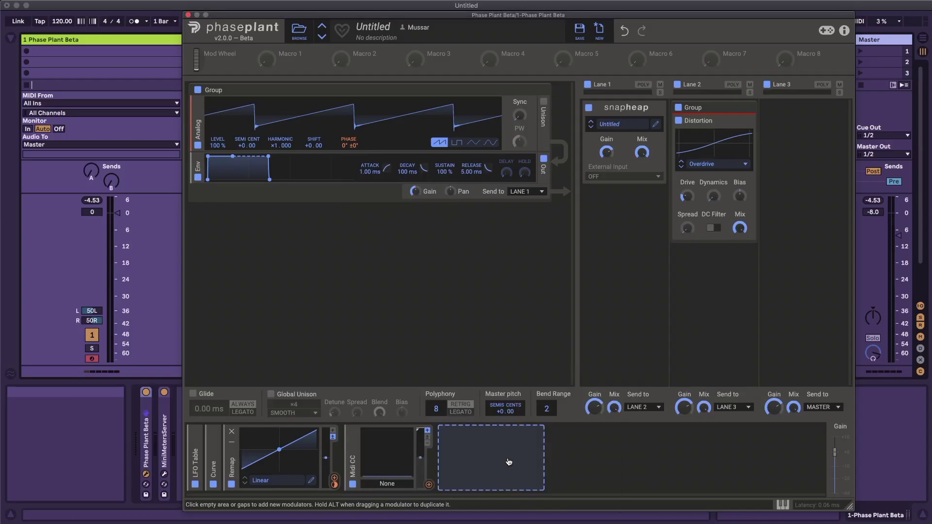
click(397, 484)
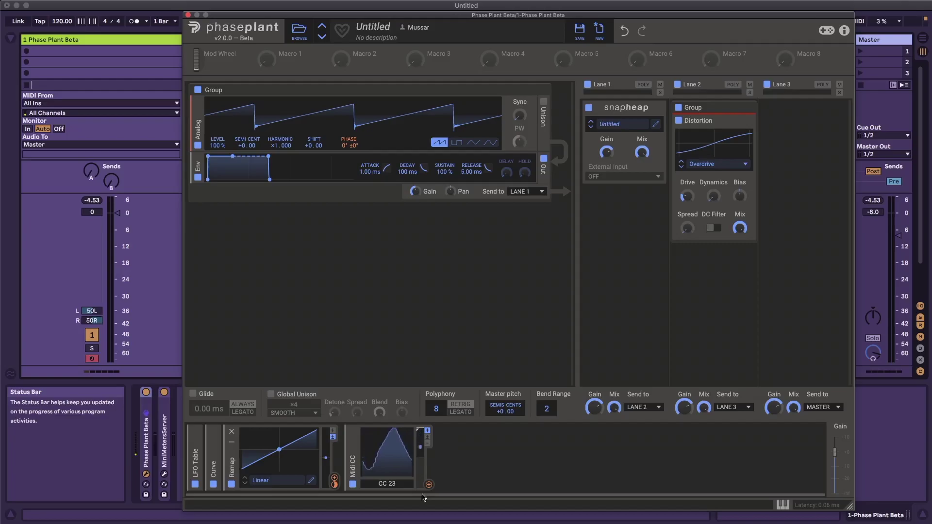
click(390, 484)
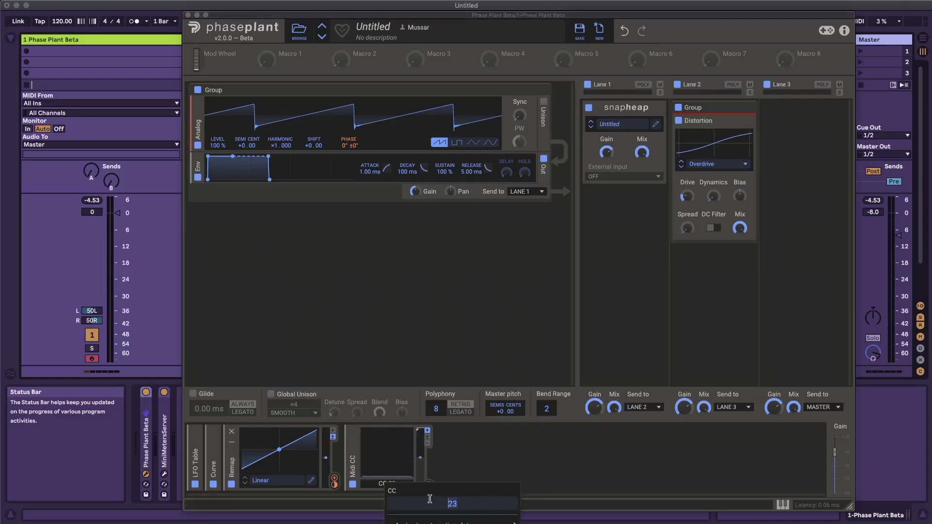
text(44)
key(Return)
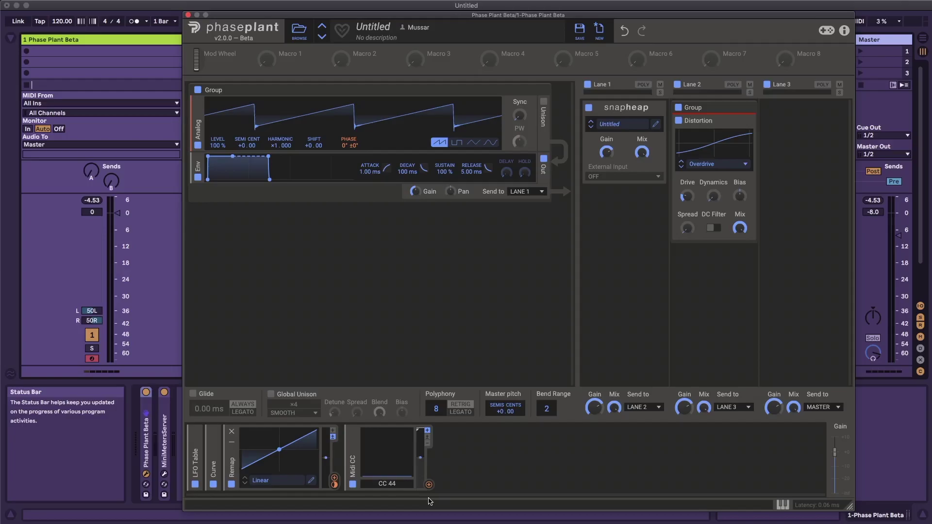
Create an empty MIDI clip in the first slot of the Phase Plant Beta track in Ableton Live, and hide the plug-in window
double_click(58, 51)
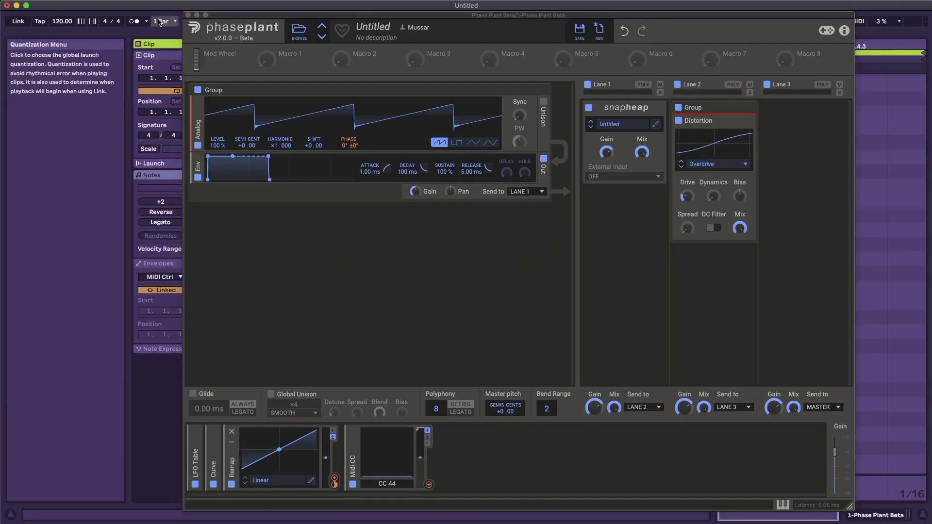
key(super+alt+p)
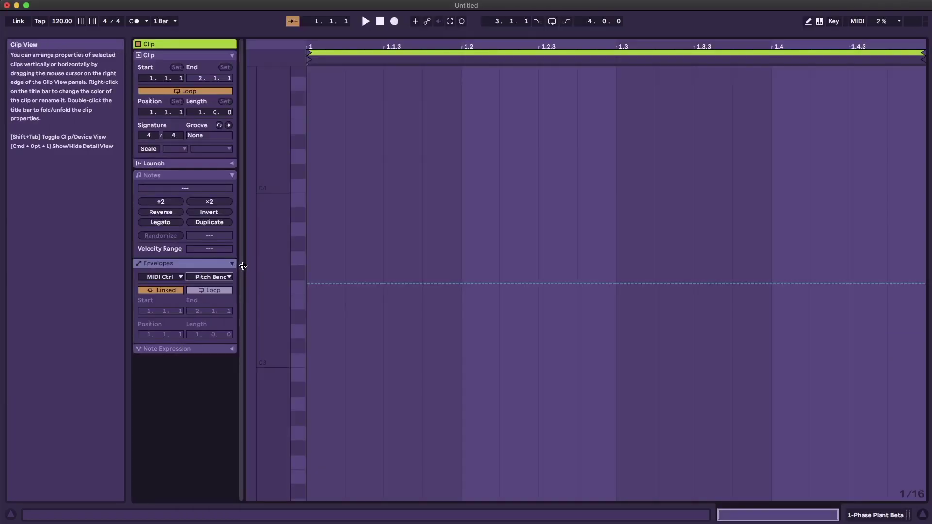
Examine the list of MIDI controllers available for the clip's MIDI Ctrl envelope
click(215, 278)
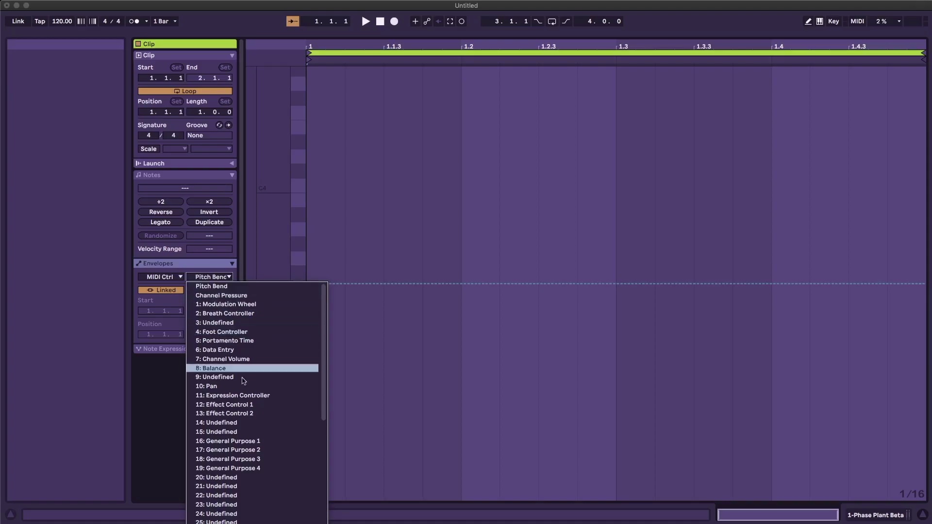
scroll(245, 456, down, 3)
scroll(246, 470, down, 2)
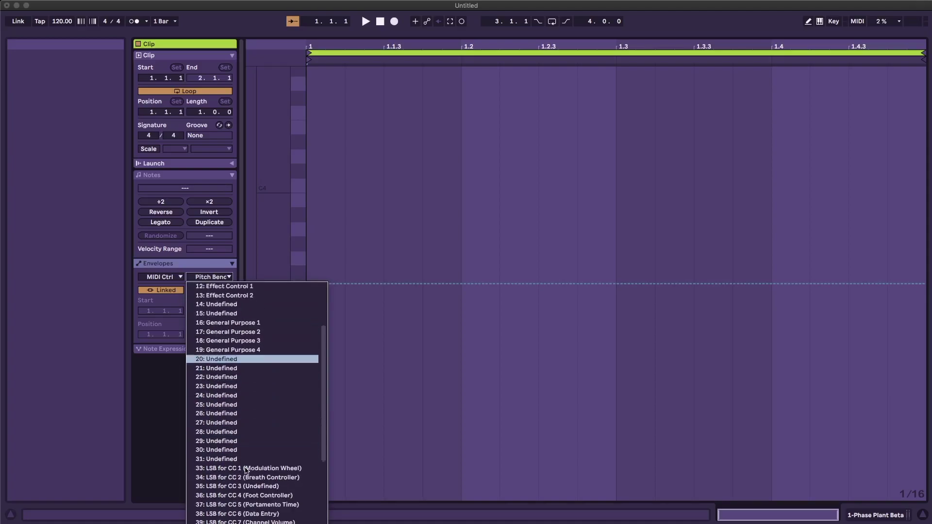
scroll(246, 470, down, 10)
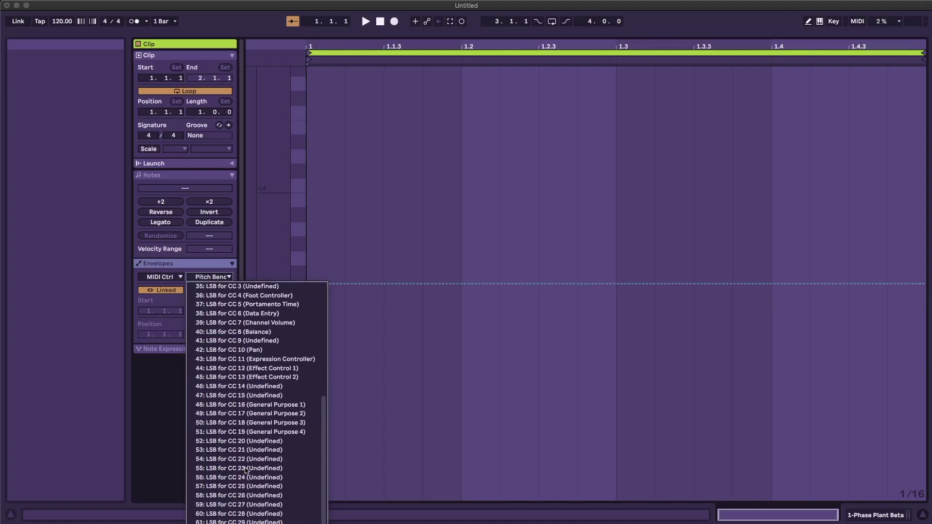
scroll(246, 470, down, 3)
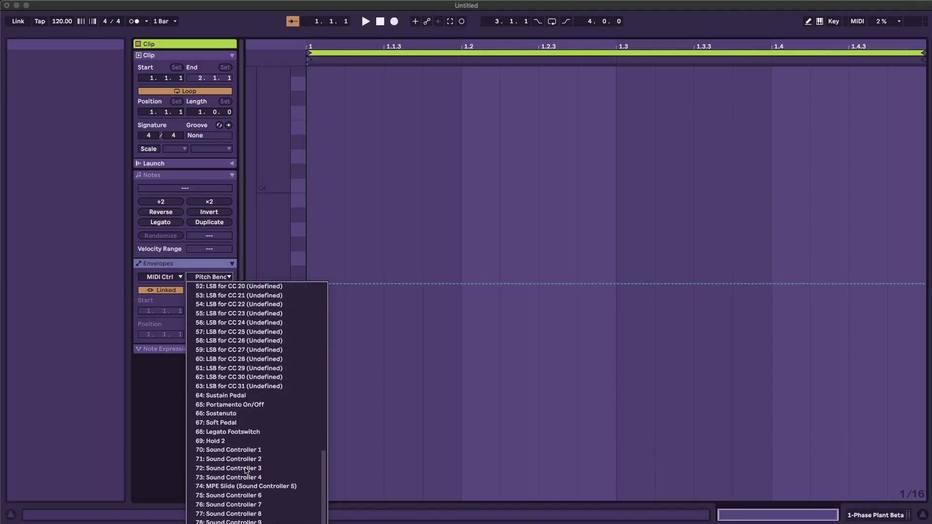
scroll(246, 470, down, 9)
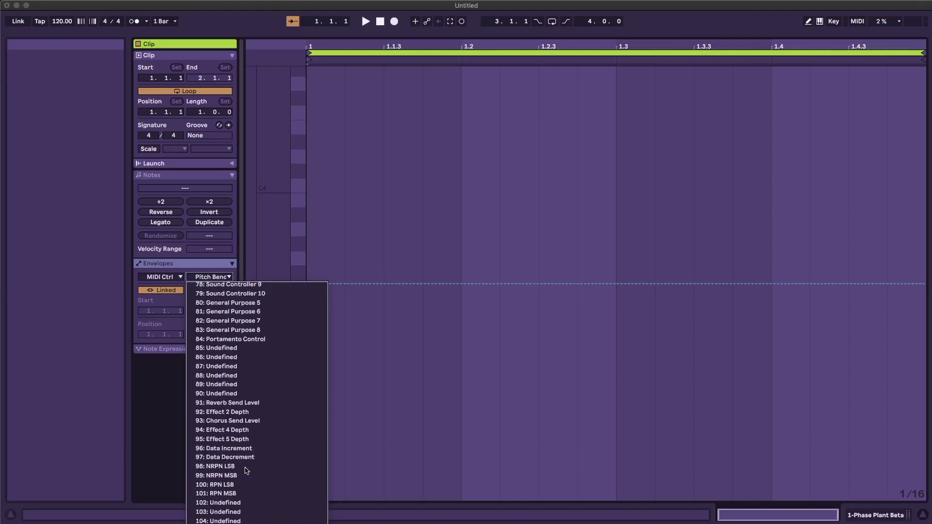
scroll(246, 470, up, 13)
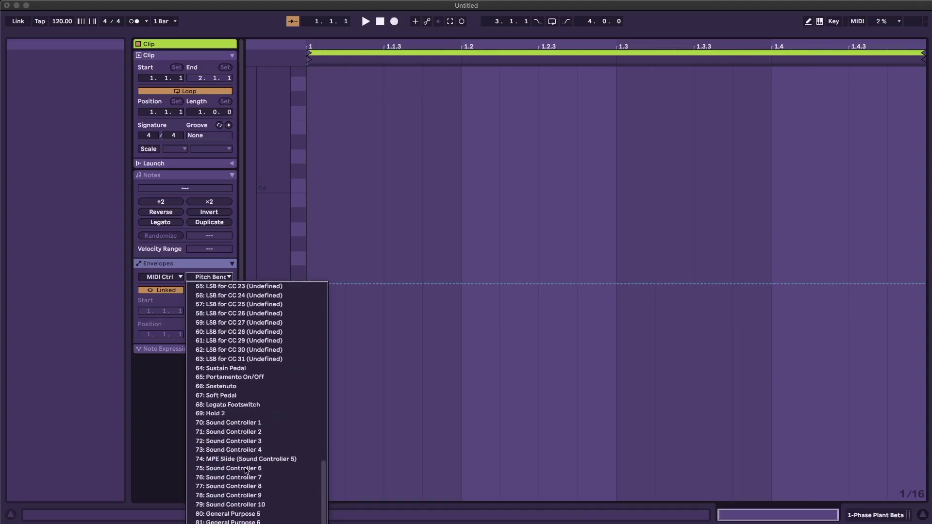
scroll(246, 470, up, 8)
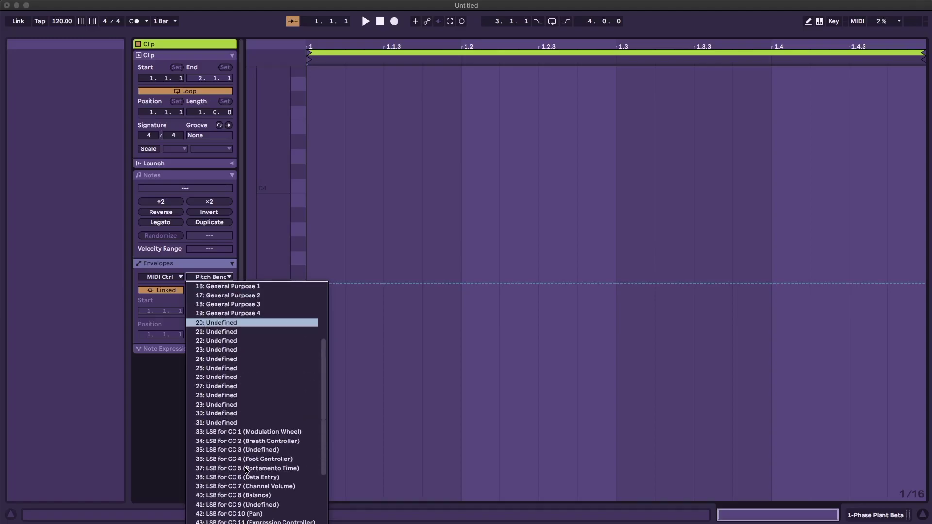
scroll(246, 470, up, 3)
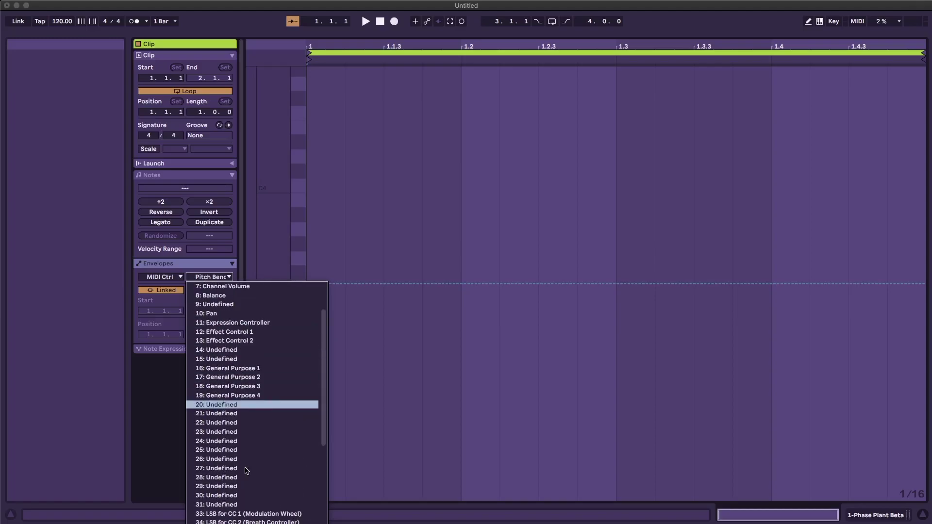
scroll(246, 469, up, 3)
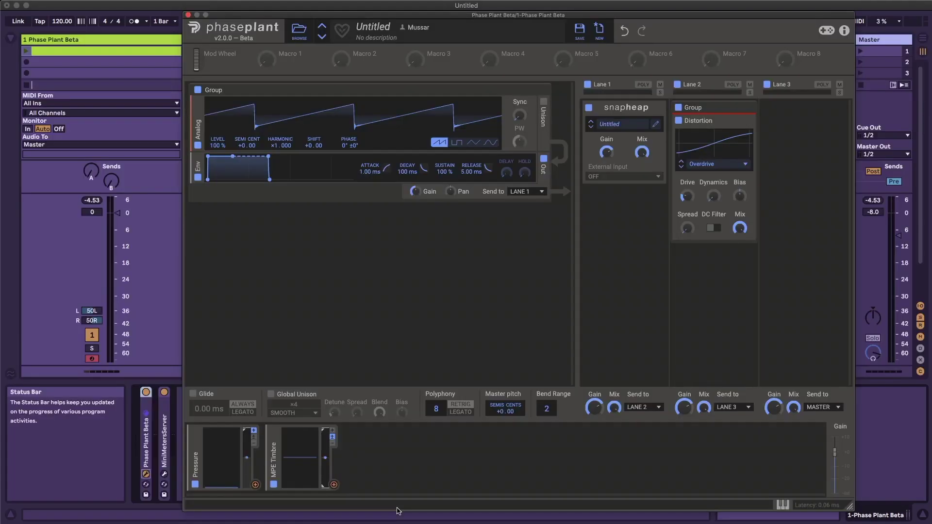
Enable MPE Mode for the Phase Plant Beta device in Ableton Live
click(183, 394)
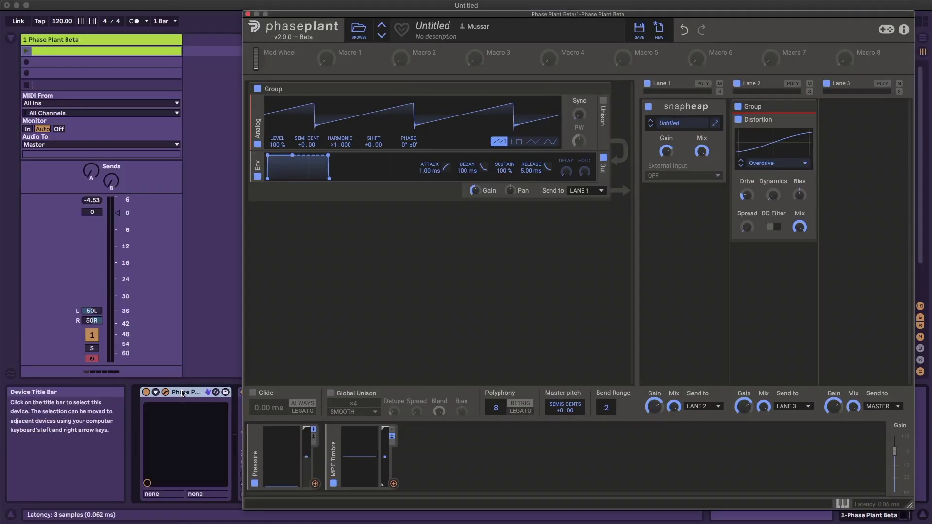
right_click(183, 393)
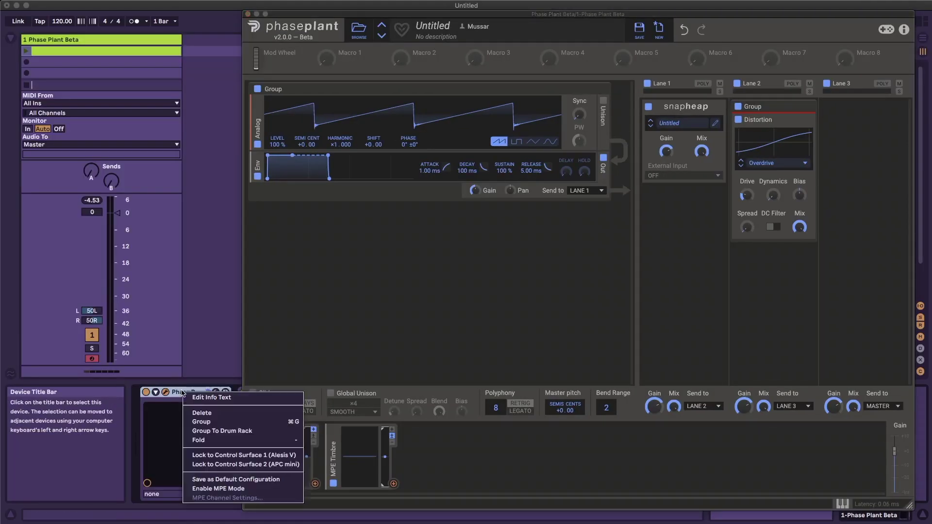
click(232, 489)
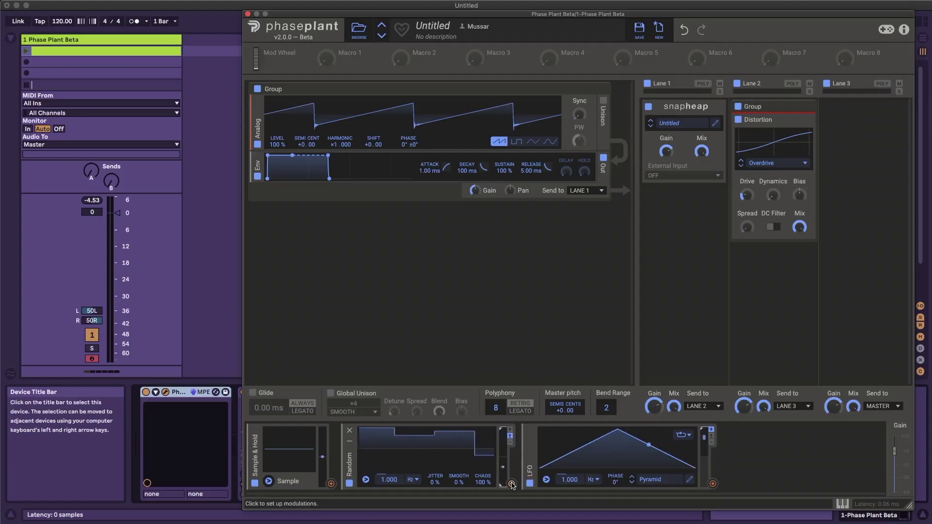
Try the Random and LFO modulators as sources for Sample & Hold, with the LFO set to bipolar, and delete the LFO
click(511, 483)
click(268, 482)
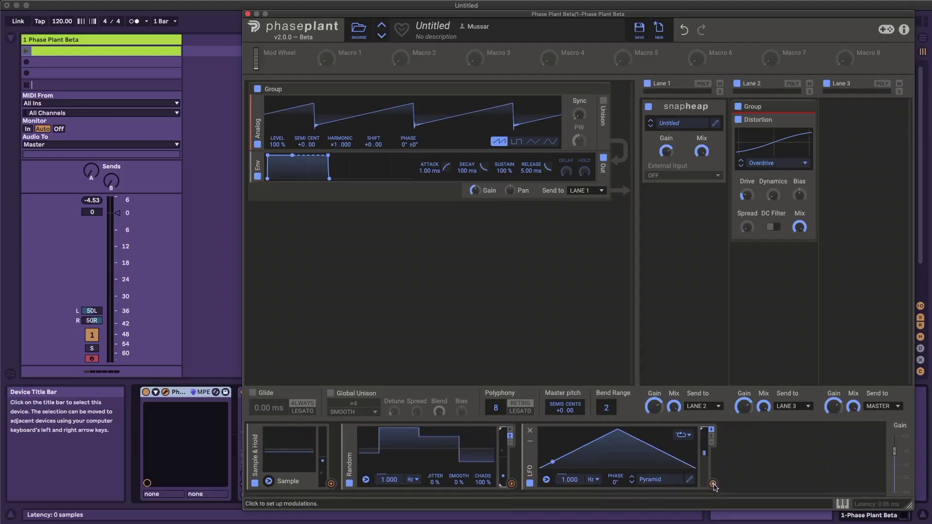
click(713, 484)
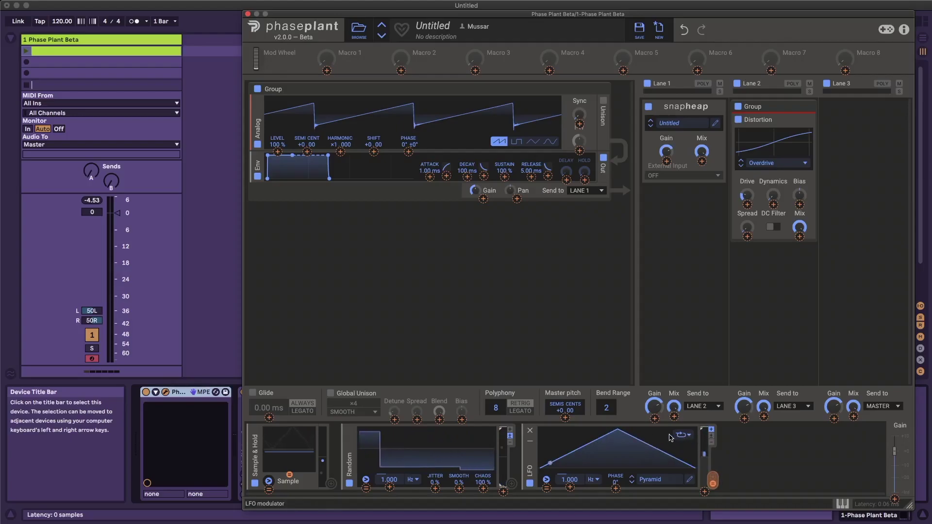
click(711, 436)
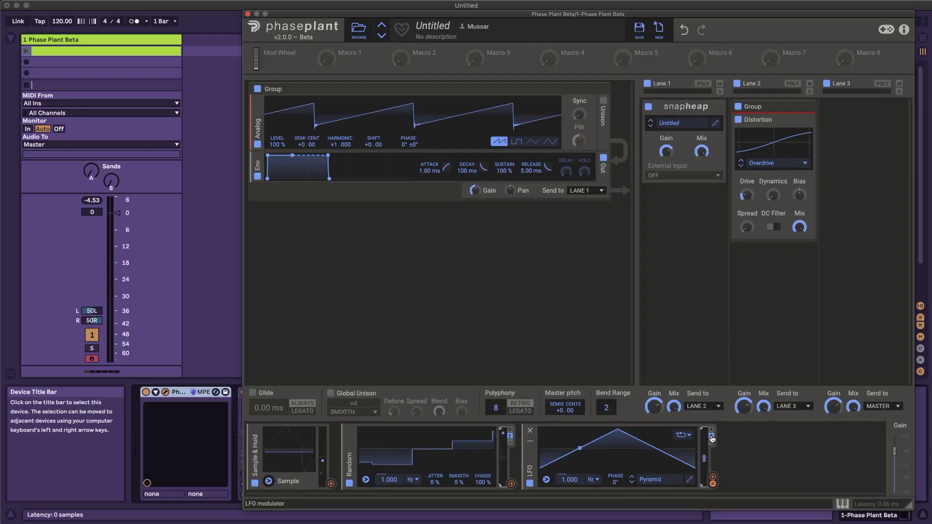
mouse_move(704, 438)
mouse_down()
mouse_move(703, 451)
mouse_move(702, 440)
mouse_up()
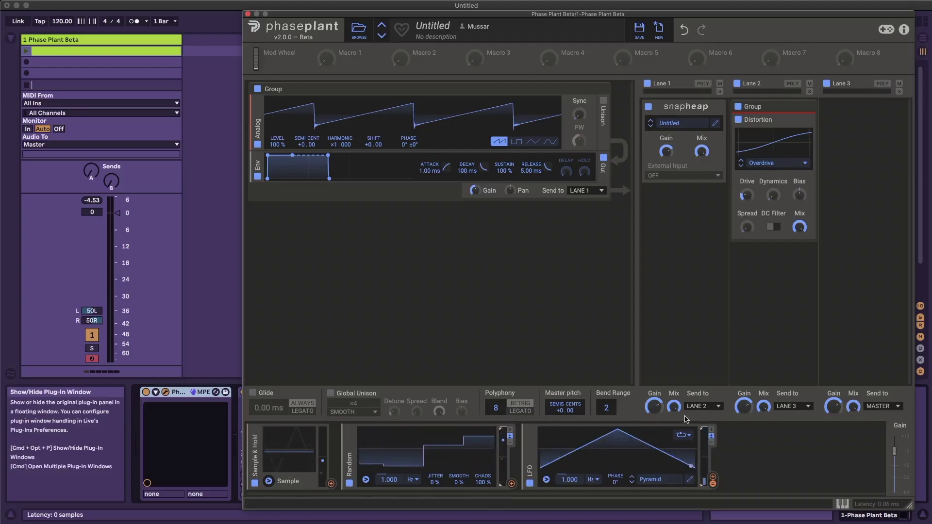
click(530, 430)
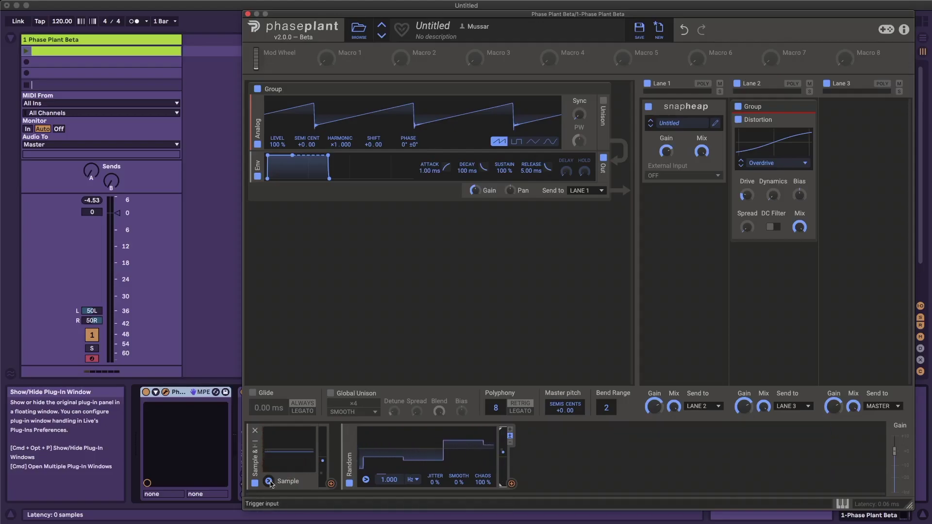
Inspect Sample & Hold's trigger and input areas, and add an LFO Table modulator after Random
click(270, 482)
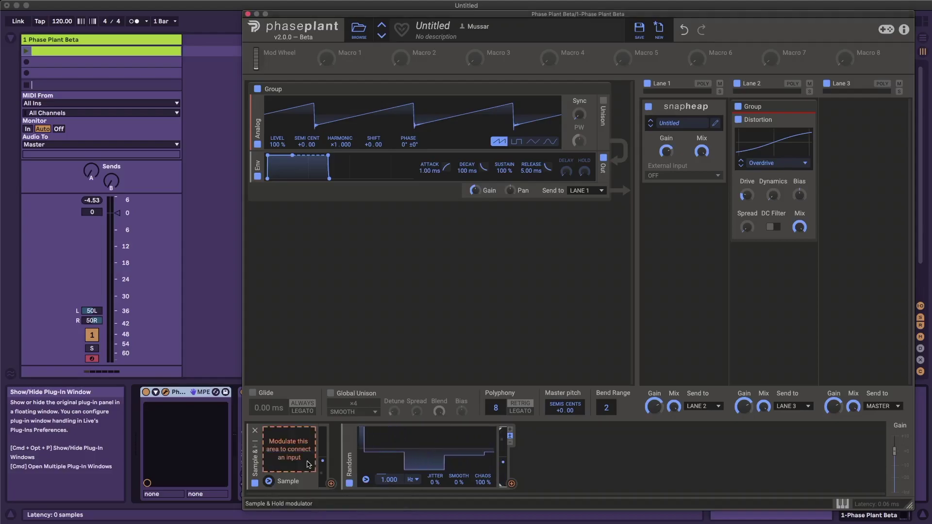
click(310, 465)
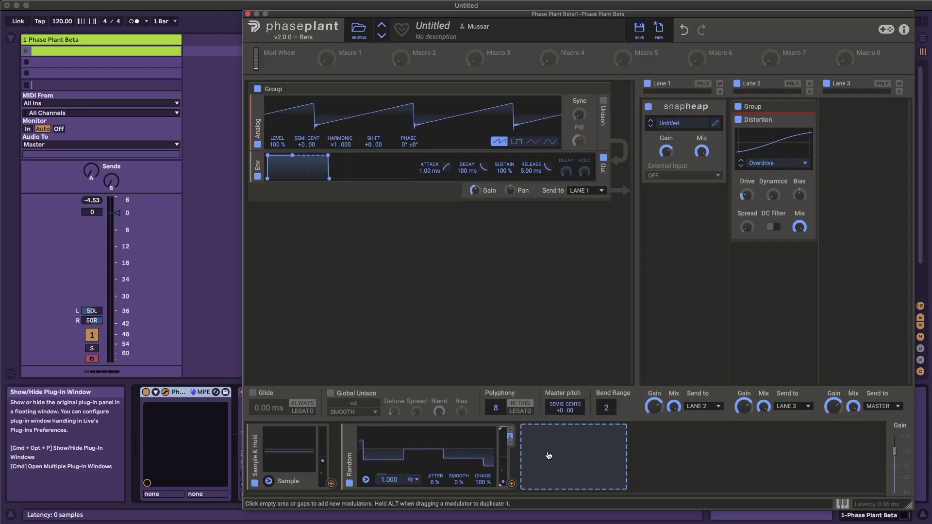
click(548, 455)
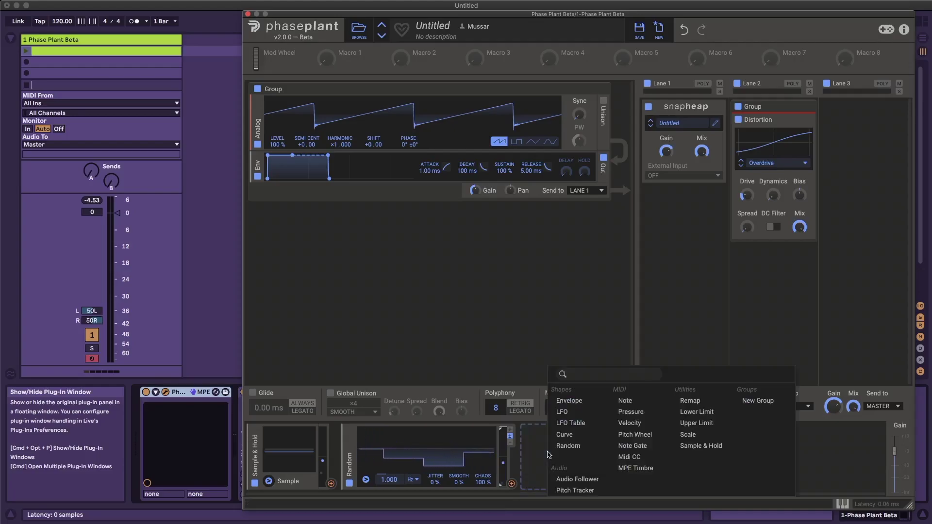
click(563, 424)
click(674, 479)
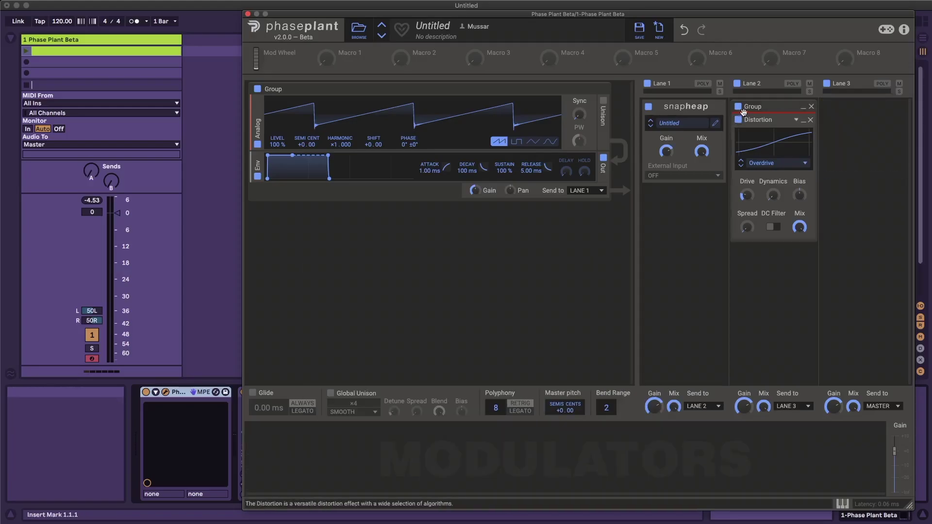
Turn on the DC filter of the Distortion in Lane 2 and raise its Drive close to maximum
click(751, 106)
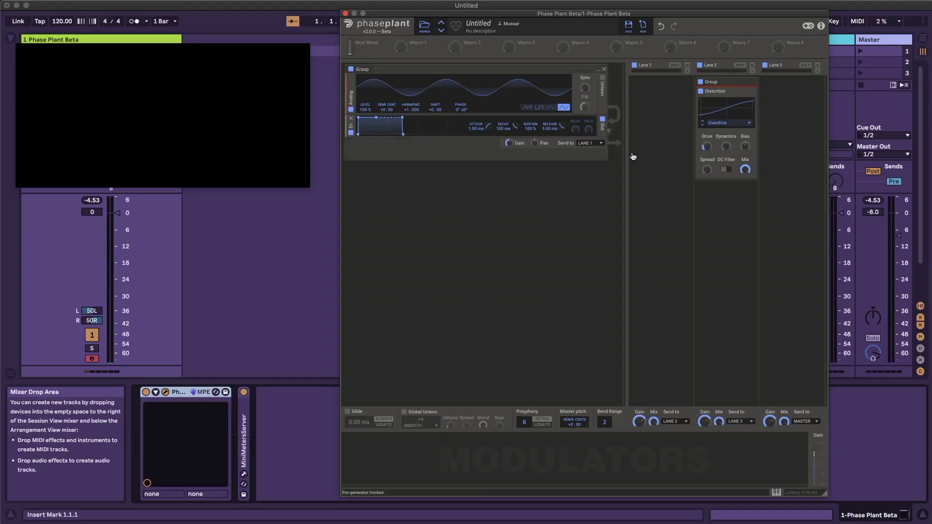
click(725, 170)
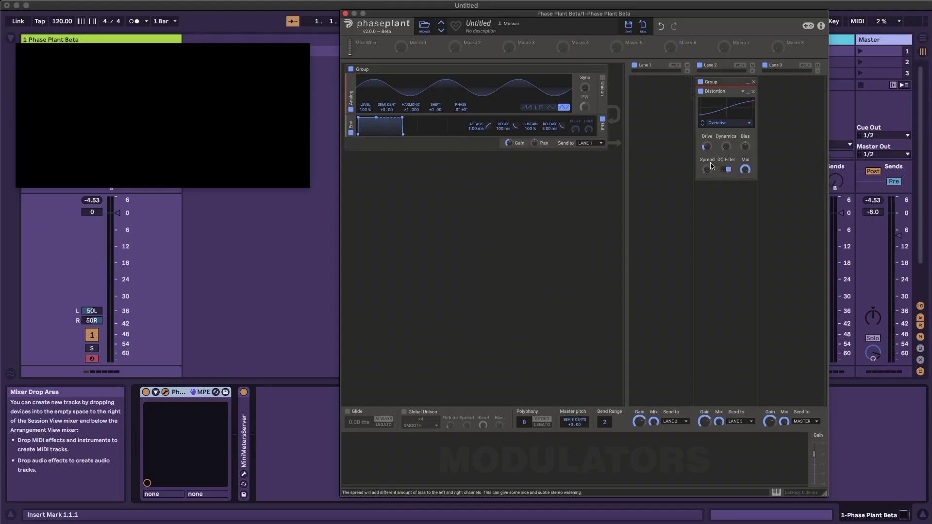
drag(708, 152, 708, 115)
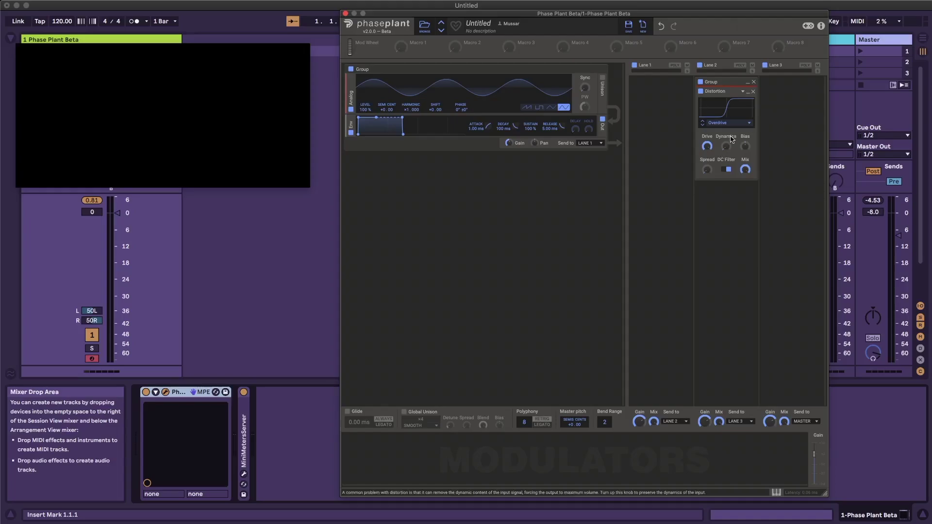
Add a Limiter effect to Lane 3
click(786, 93)
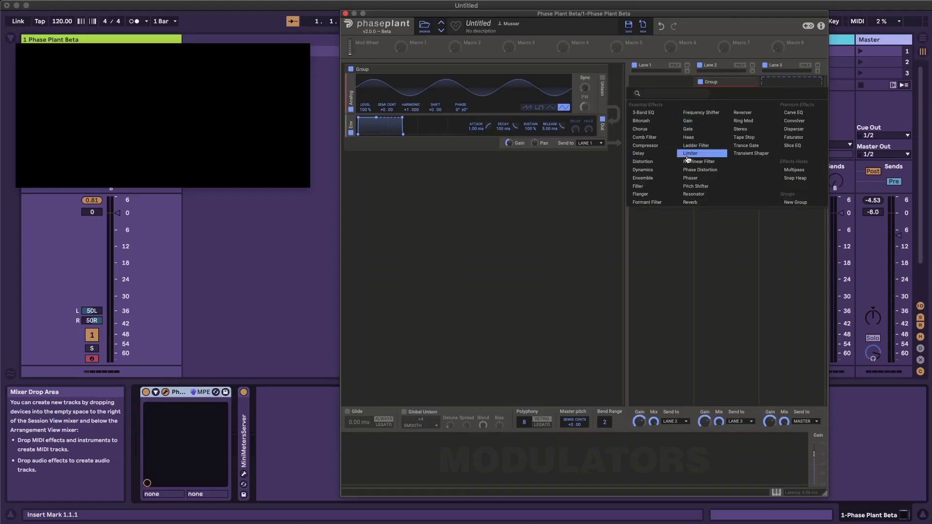
click(690, 154)
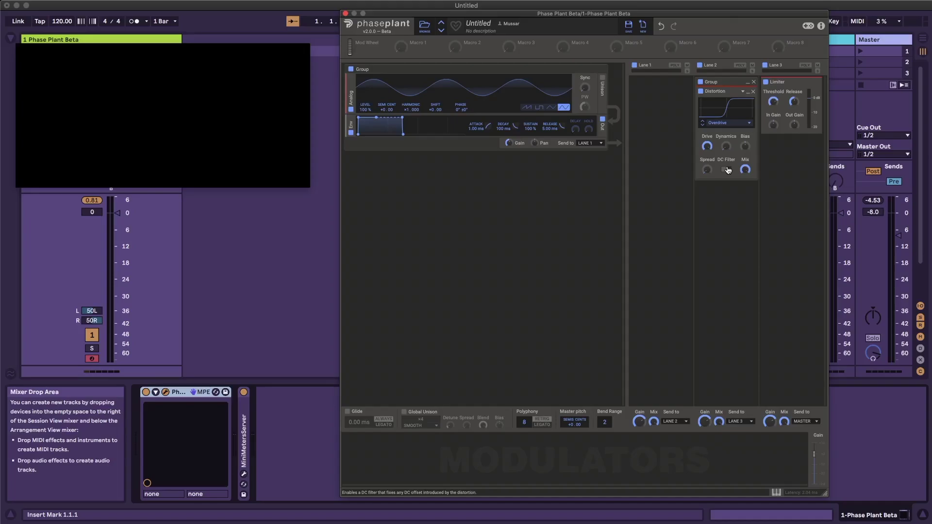
Try adjusting the Distortion's Bias and toggling its DC filter, and undo the last change
mouse_move(745, 147)
mouse_down()
mouse_move(745, 130)
mouse_move(747, 149)
mouse_up()
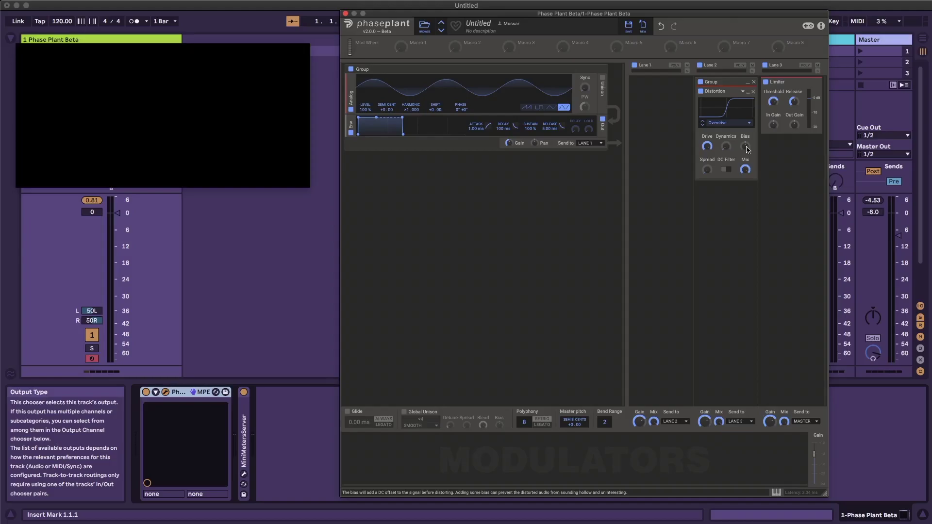
mouse_move(747, 149)
mouse_down()
mouse_move(748, 176)
mouse_move(748, 137)
mouse_move(747, 168)
mouse_move(747, 137)
mouse_move(745, 153)
mouse_up()
click(726, 169)
key(super+z)
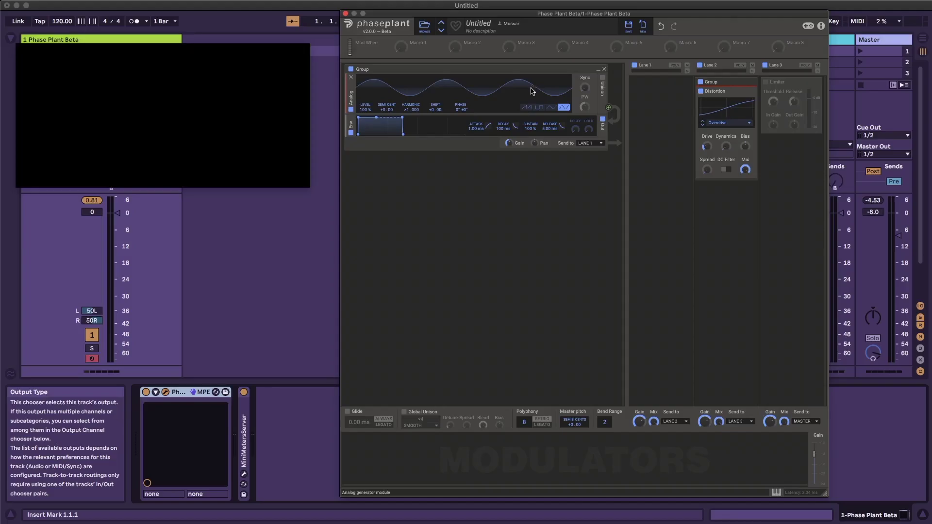
Switch the Analog oscillator to the sawtooth waveform
click(526, 107)
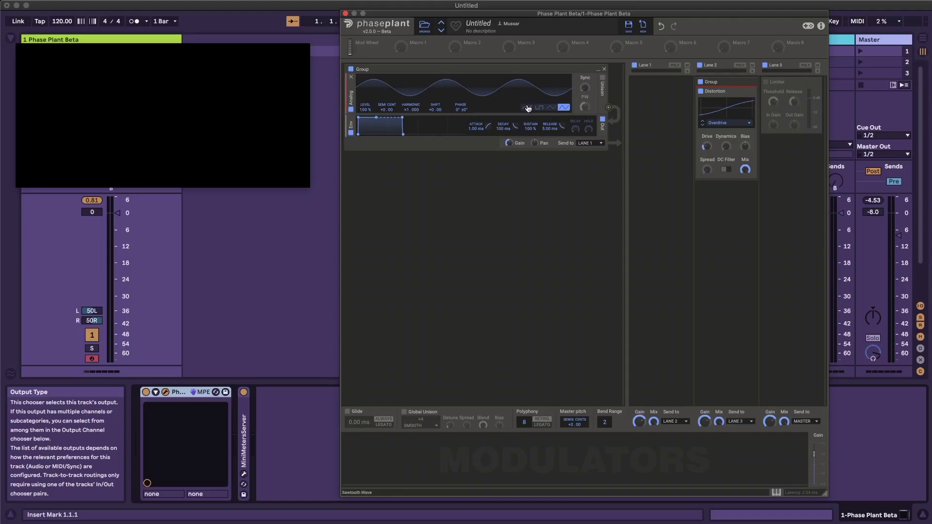
Toggle the Distortion's DC filter on and off repeatedly to compare its effect on the sawtooth waveform, leaving it off
click(726, 171)
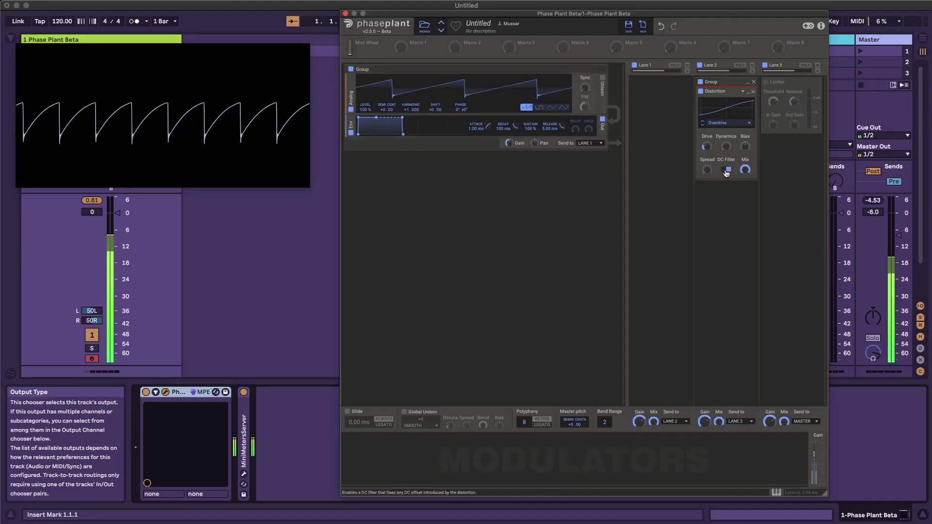
click(726, 171)
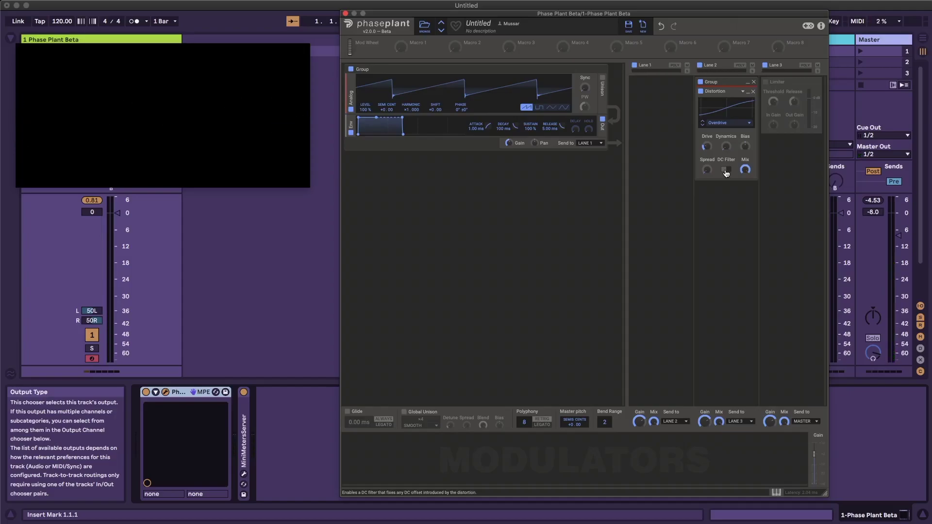
click(726, 170)
click(726, 171)
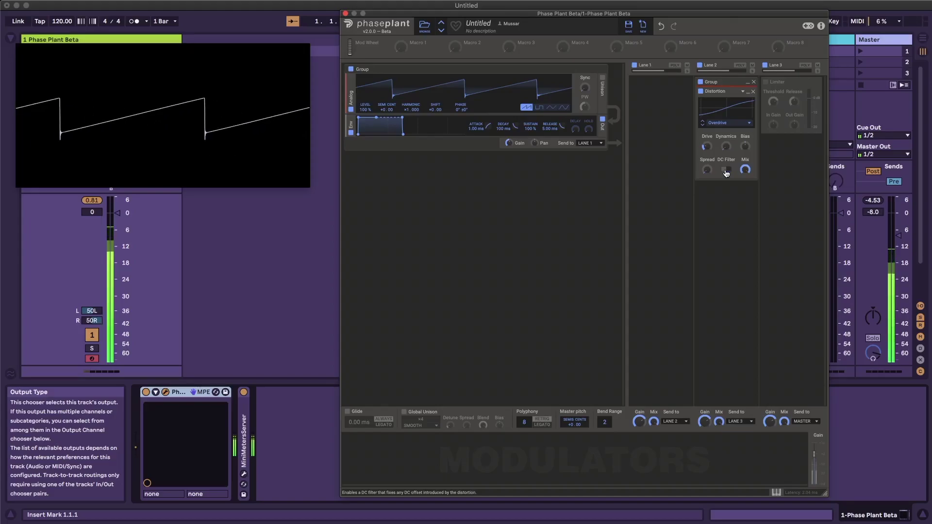
click(726, 171)
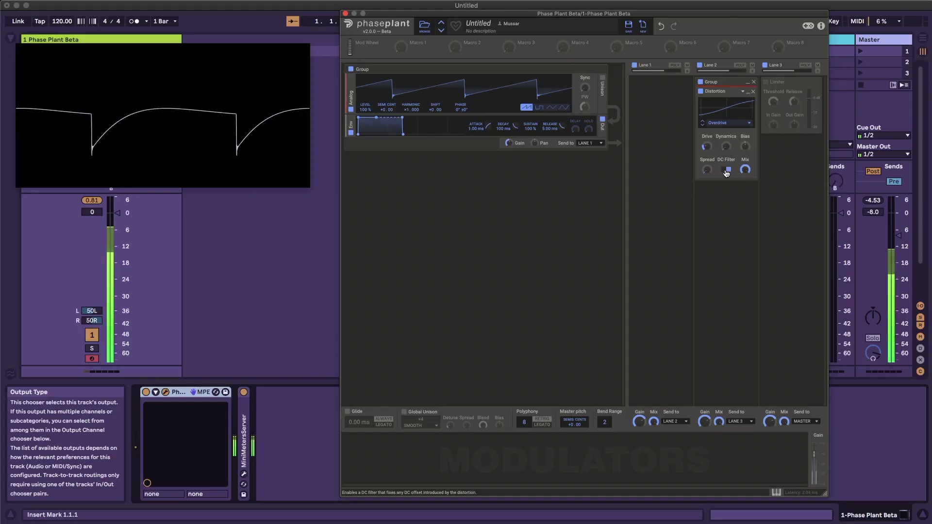
click(726, 171)
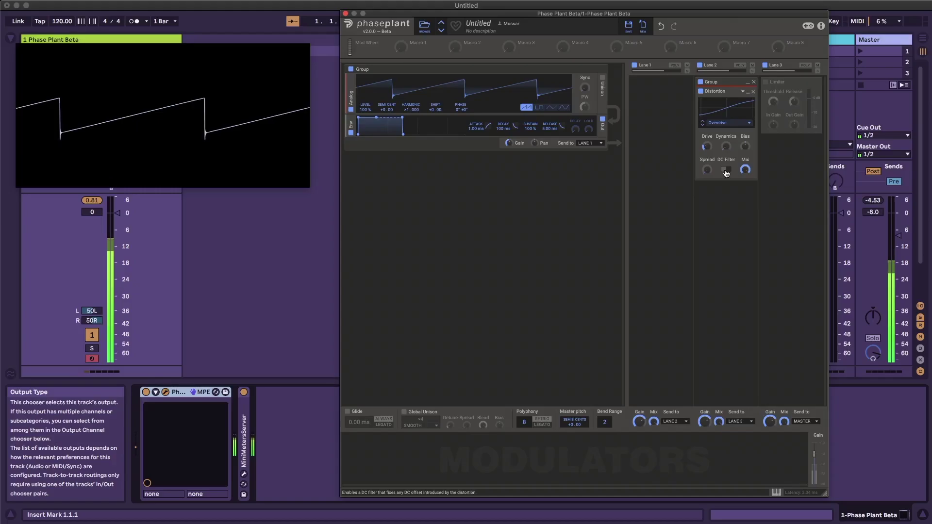
mouse_move(707, 146)
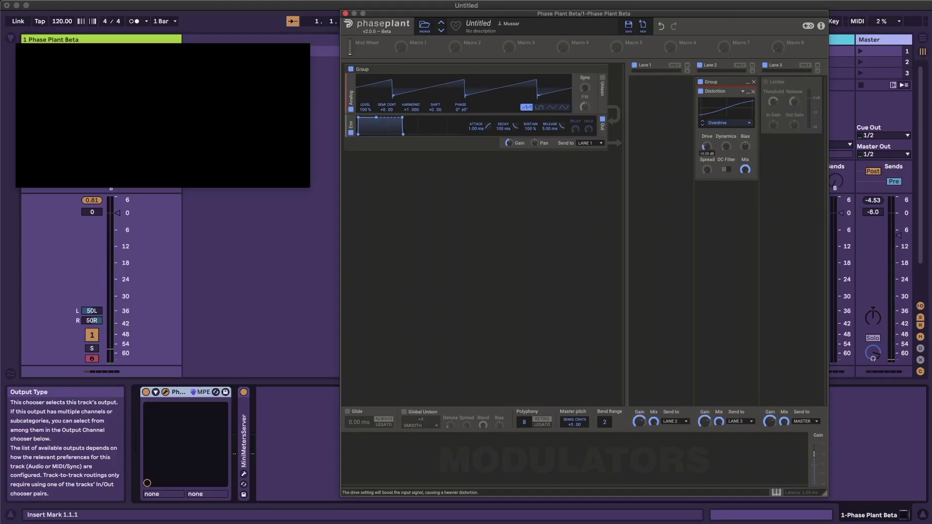